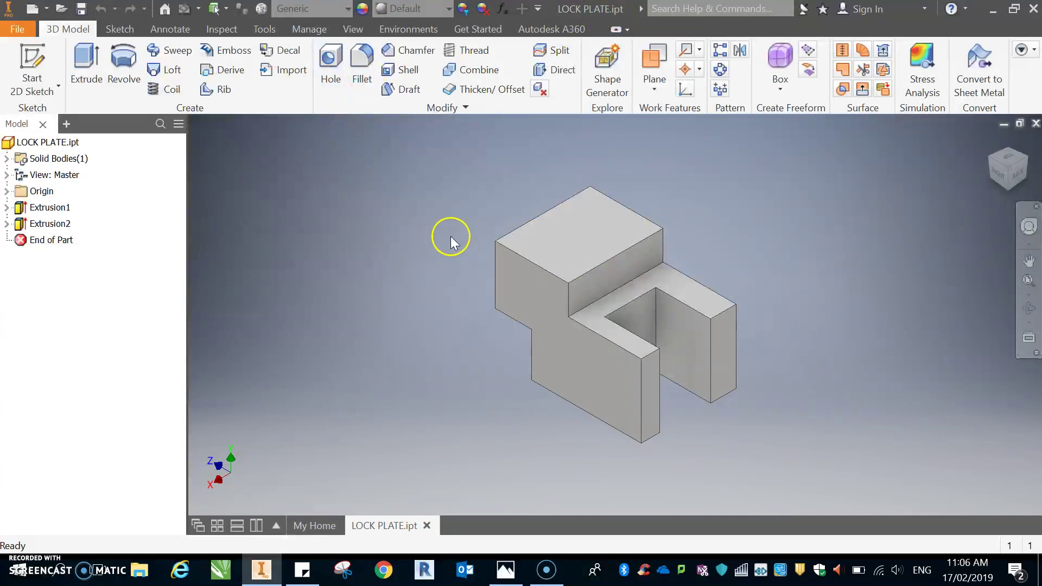
- Back out of Save As and close LOCK PLATE.ipt, returning to the My Home page
left_click(14, 29)
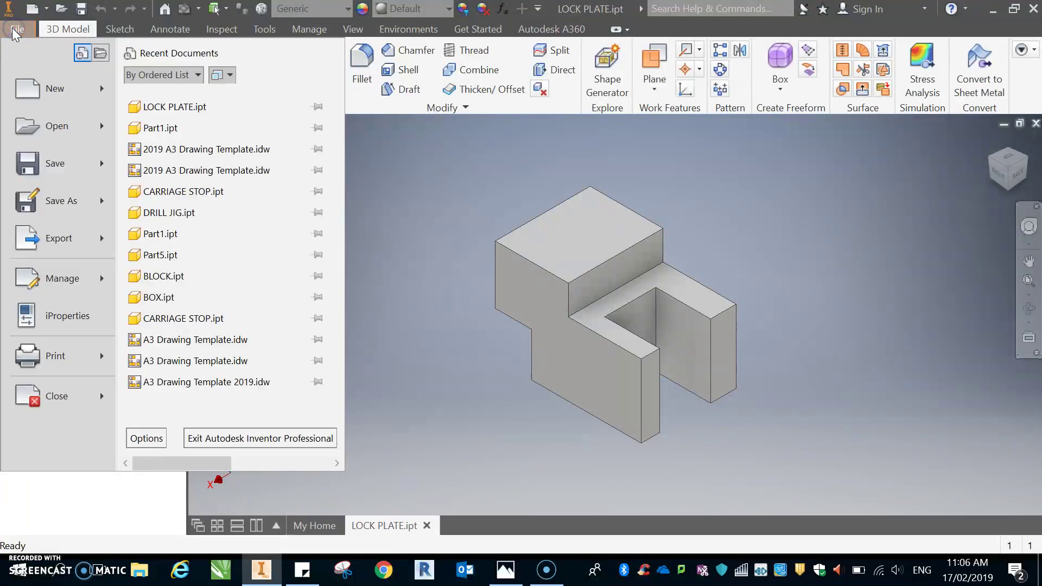
left_click(38, 200)
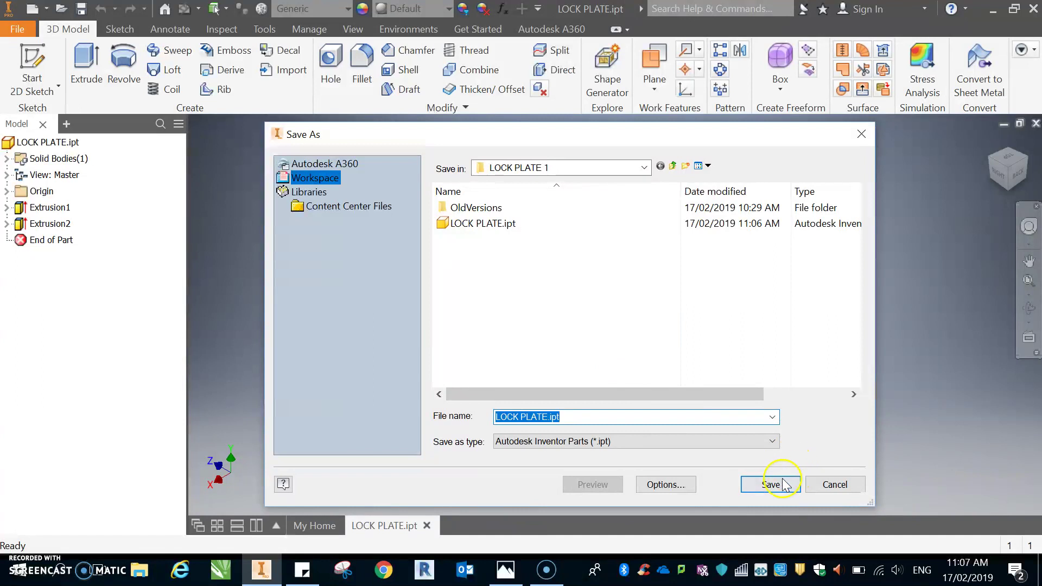
left_click(834, 486)
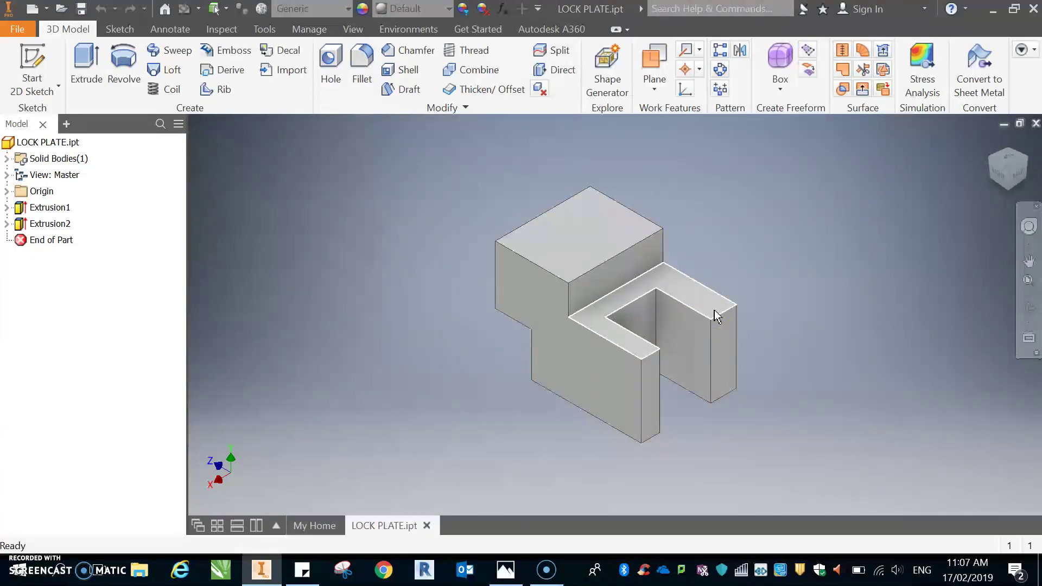
left_click(372, 161)
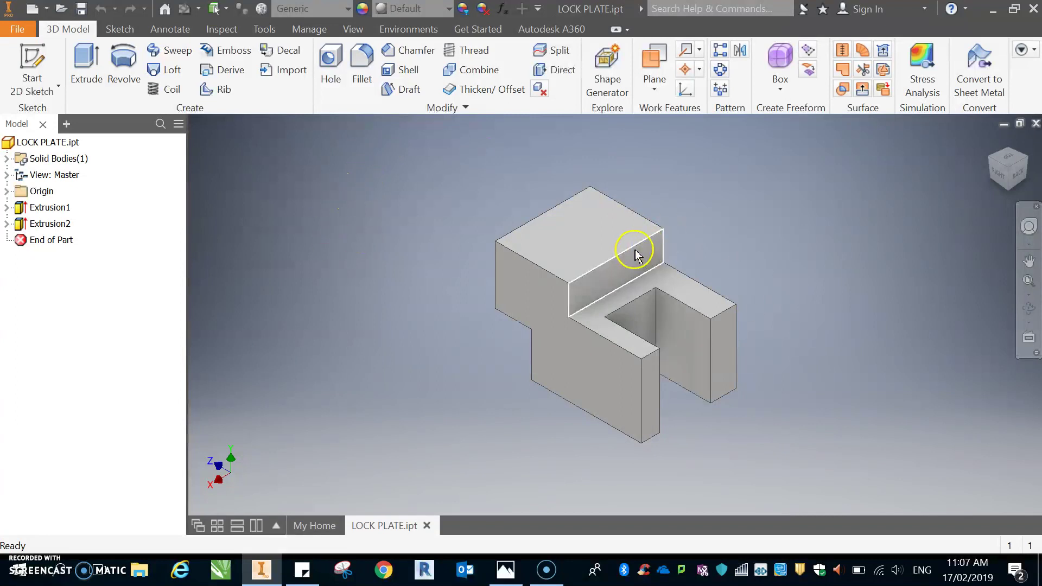
left_click(1034, 125)
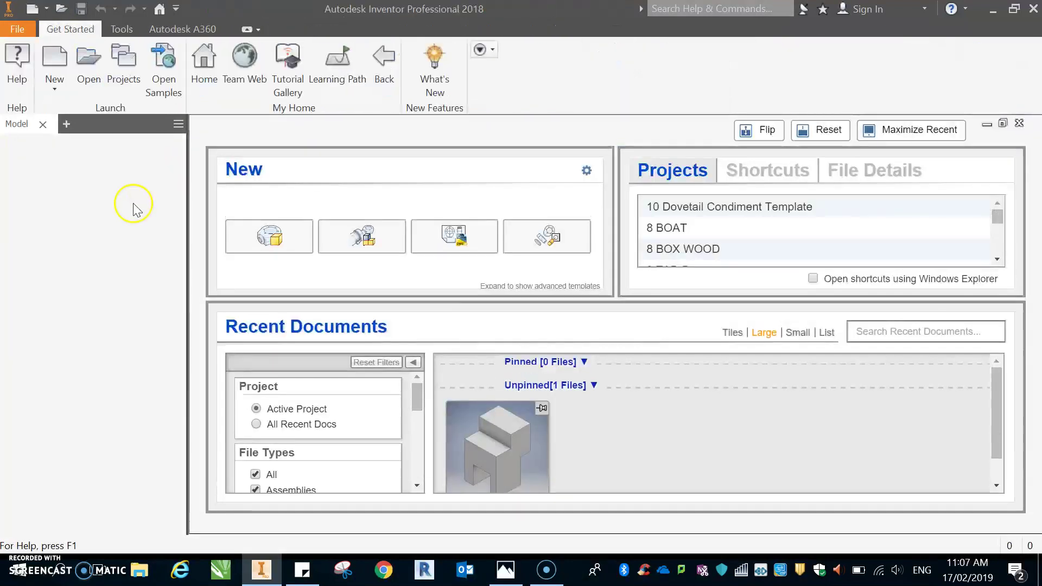
left_click(64, 58)
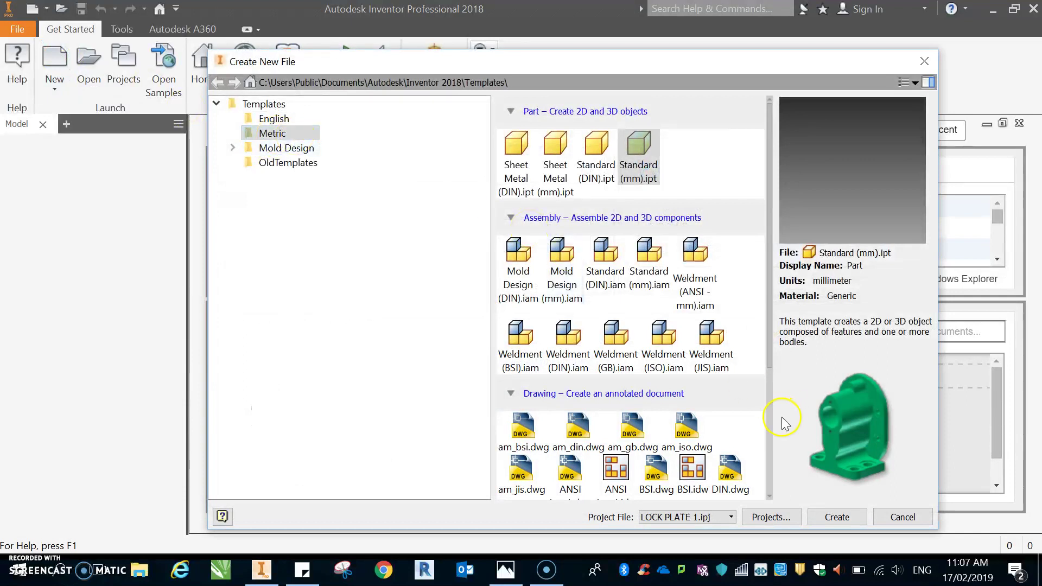
scroll(749, 428, "down", 1)
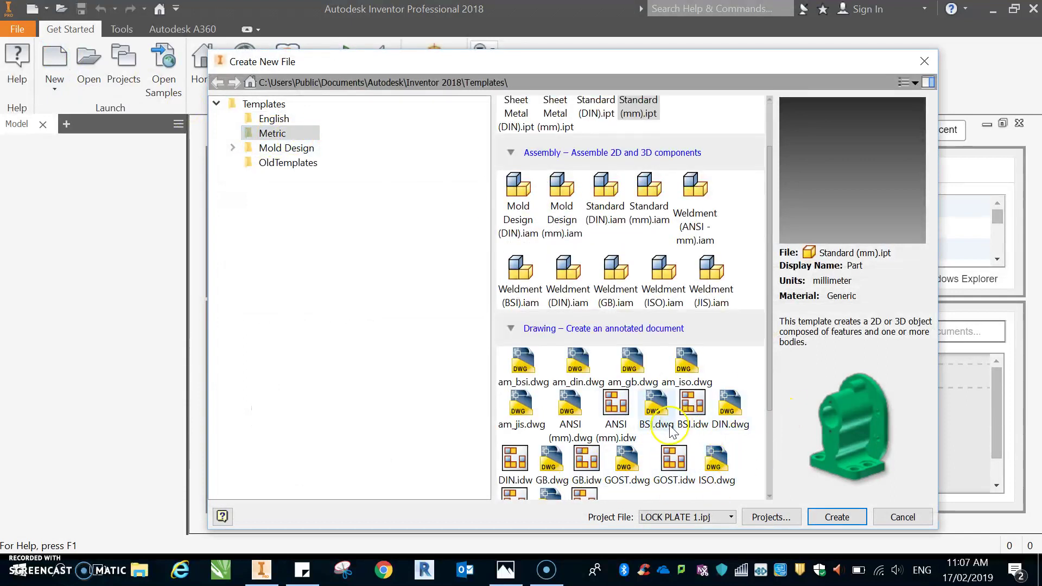
scroll(673, 428, "down", 1)
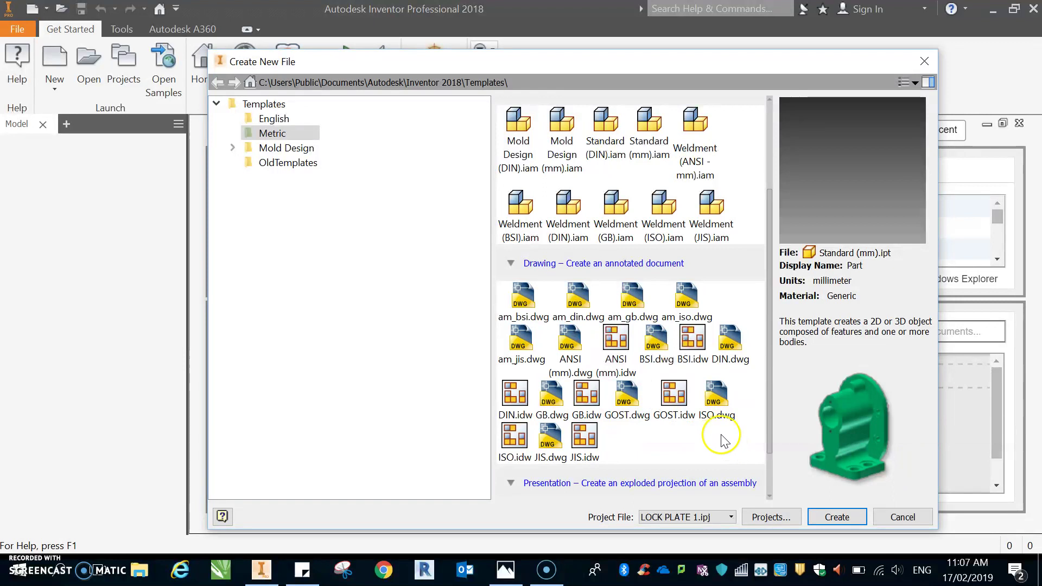
left_click(903, 517)
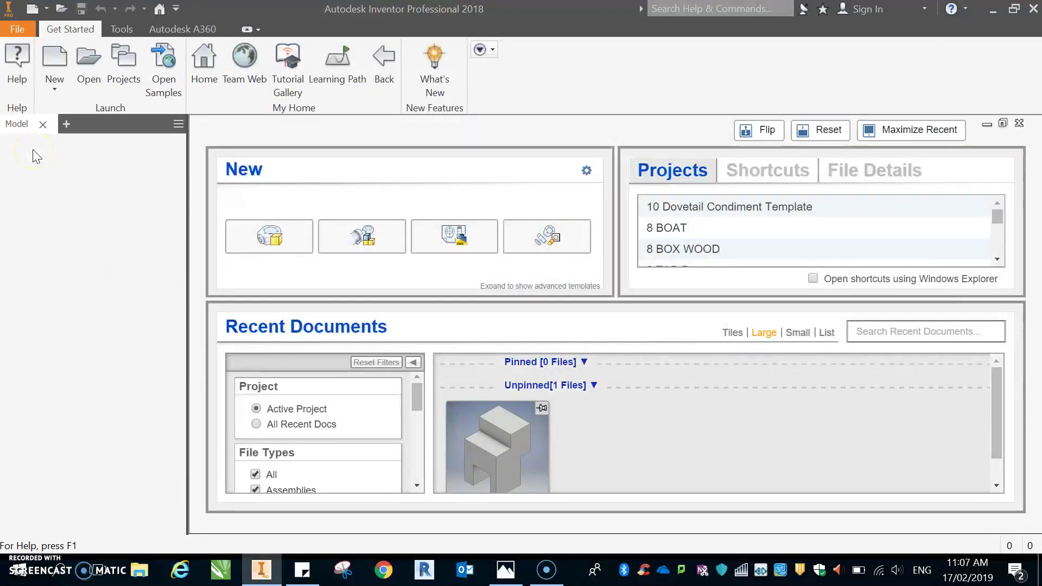
- Open 2019 A3 Drawing Template.idw from the parent Inventor folder, accepting the search-path warning
left_click(83, 65)
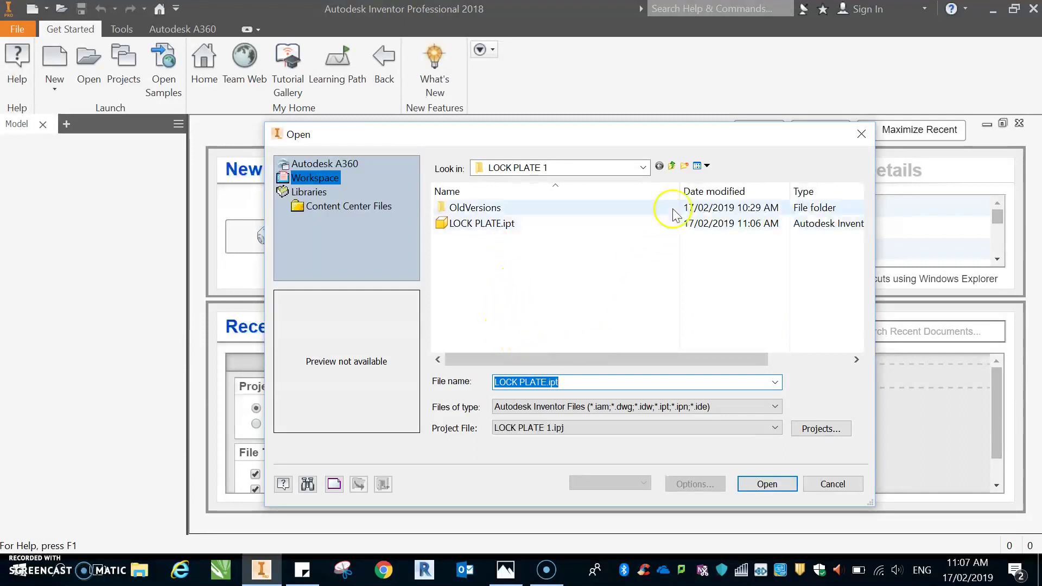
left_click(673, 166)
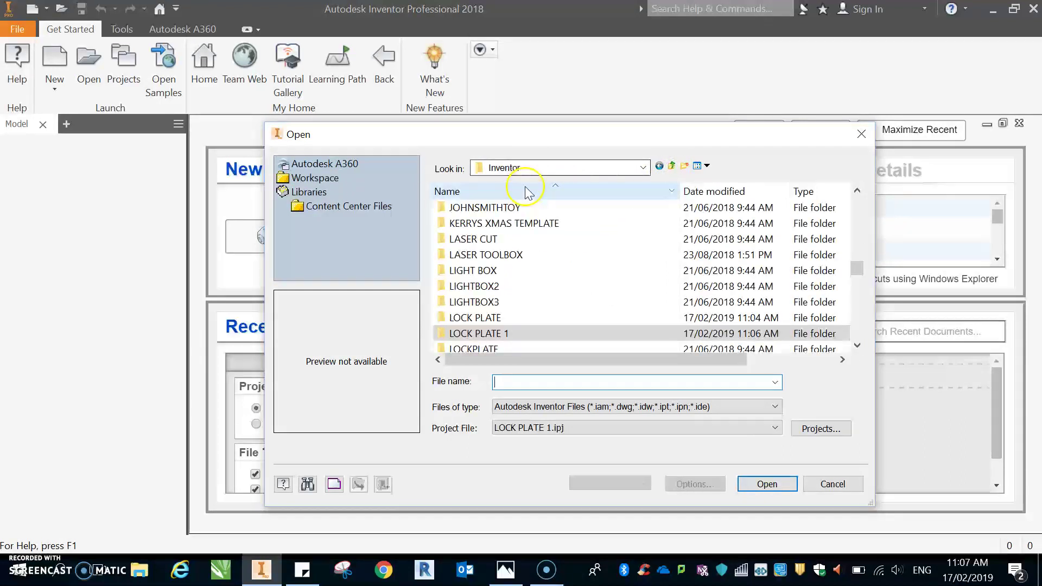
scroll(511, 217, "down", 12)
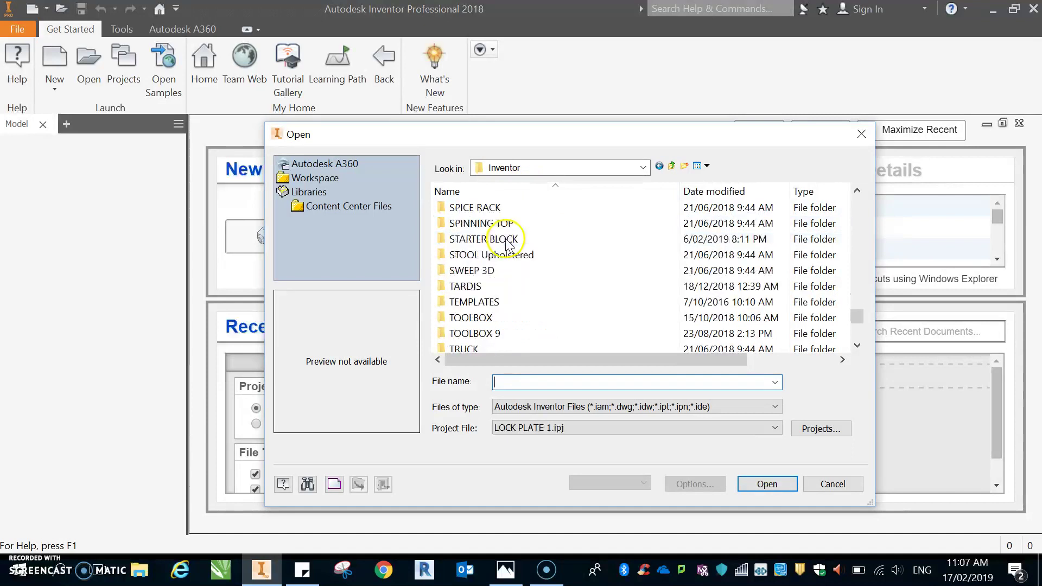
scroll(508, 244, "down", 4)
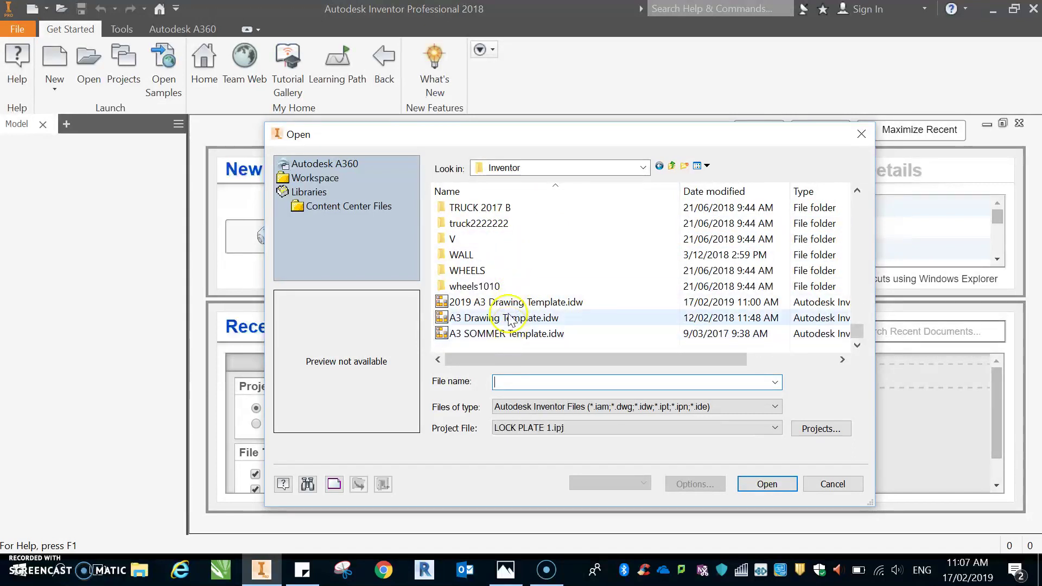
mouse_move(479, 313)
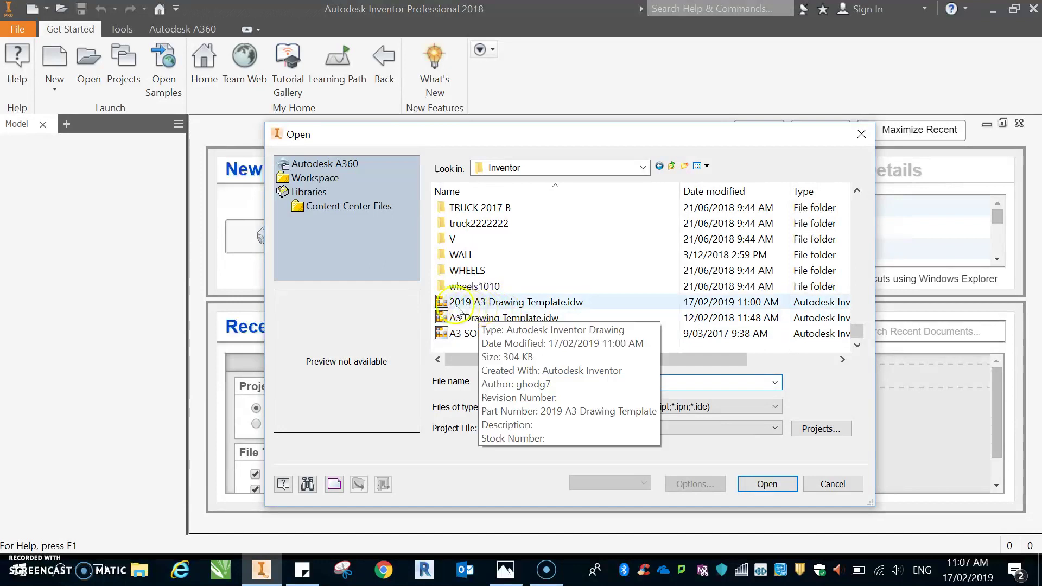
double_click(455, 307)
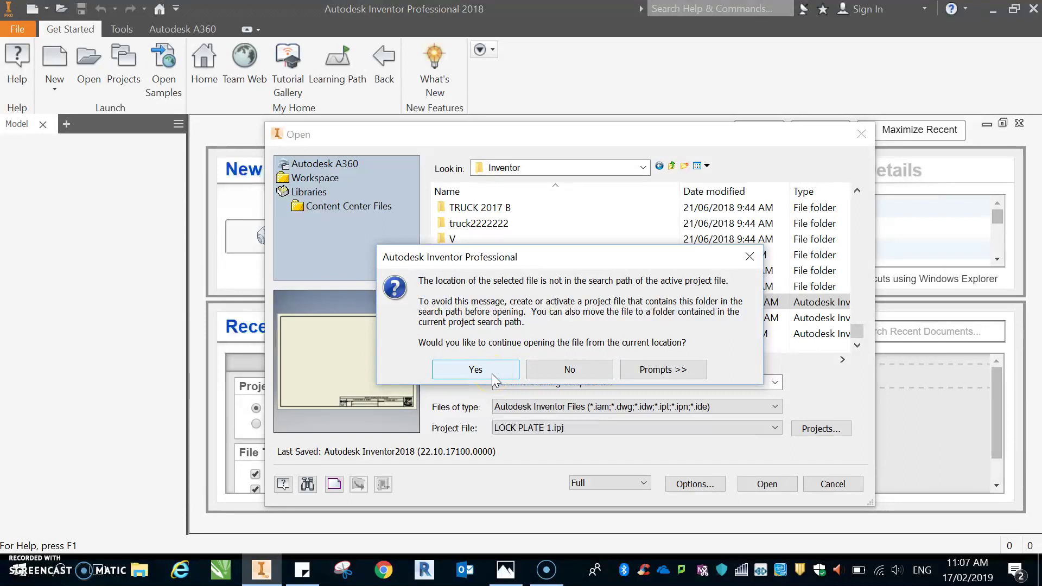
left_click(475, 369)
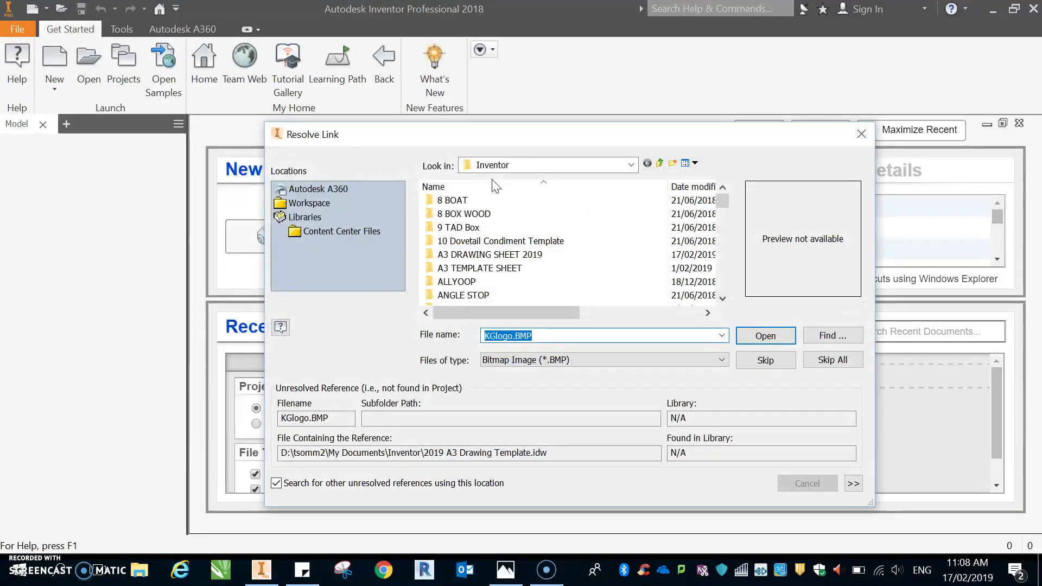
- Skip locating KGlogo.BMP and inspect the empty A3 sheet with the KG title block
left_click(861, 133)
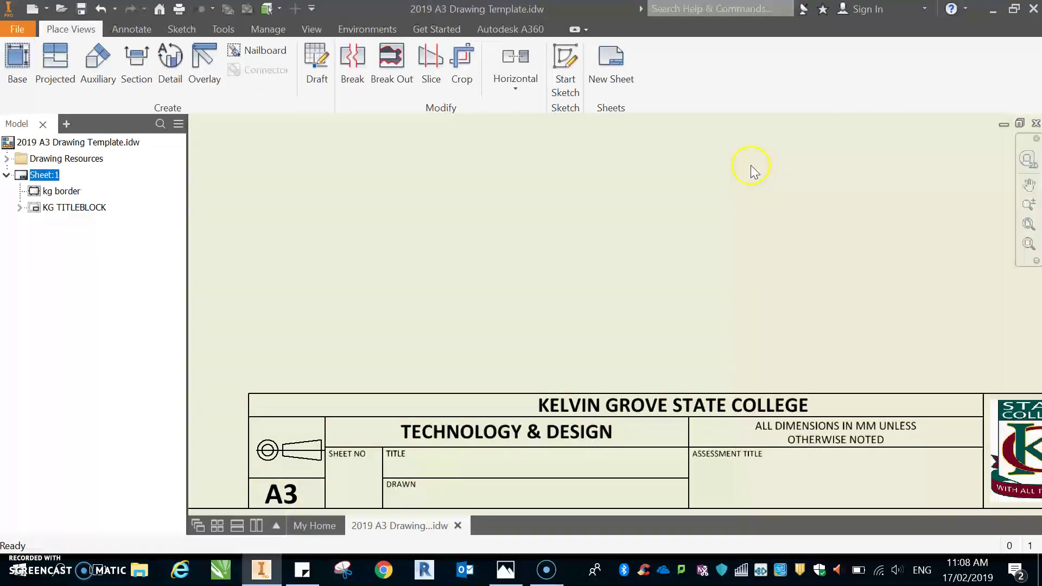
scroll(732, 207, "up", 6)
key("Home")
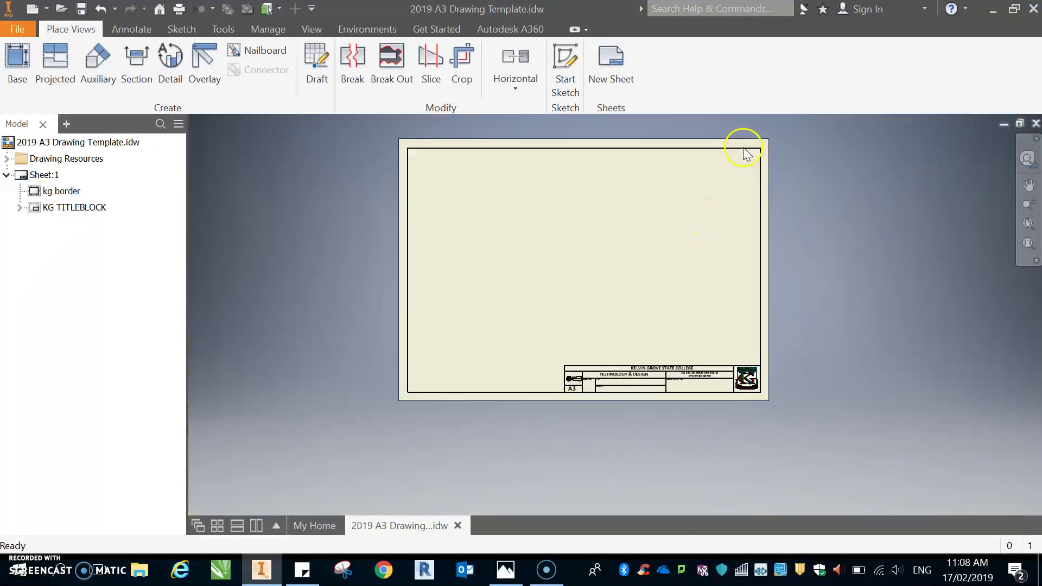
scroll(669, 401, "down", 2)
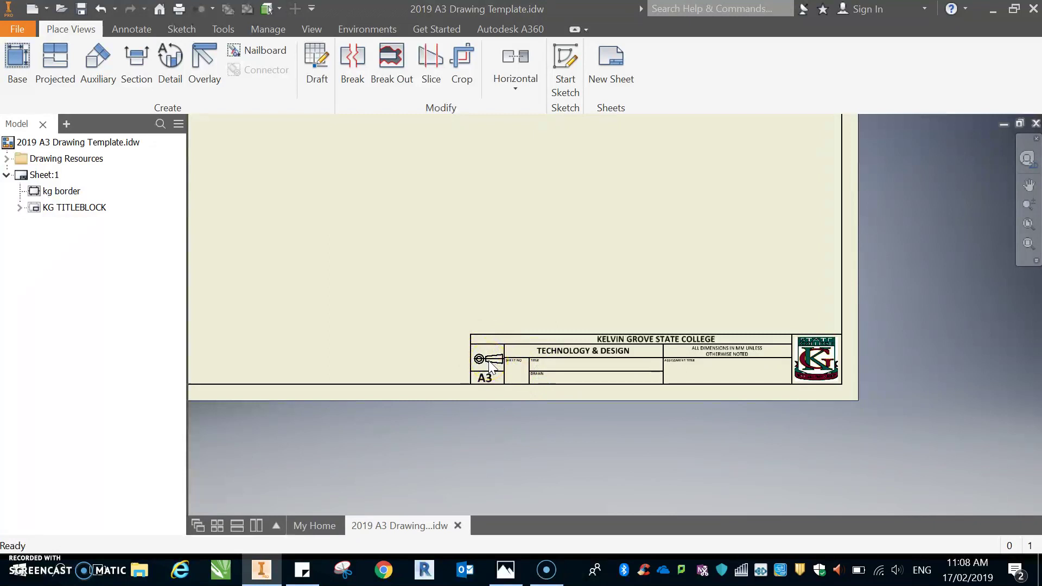
left_click(483, 380)
scroll(597, 374, "down", 2)
scroll(572, 362, "down", 2)
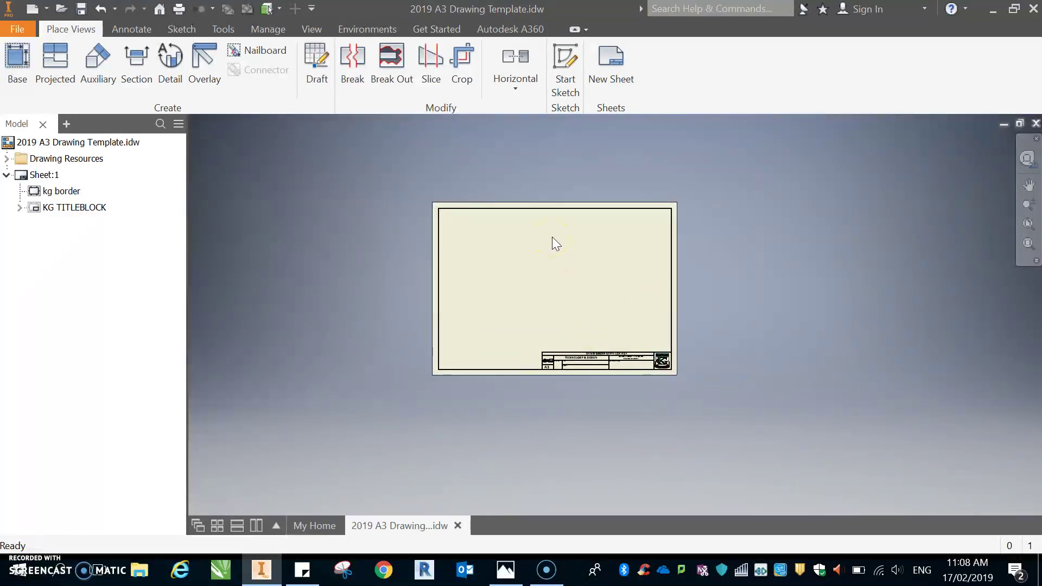
scroll(550, 237, "up", 2)
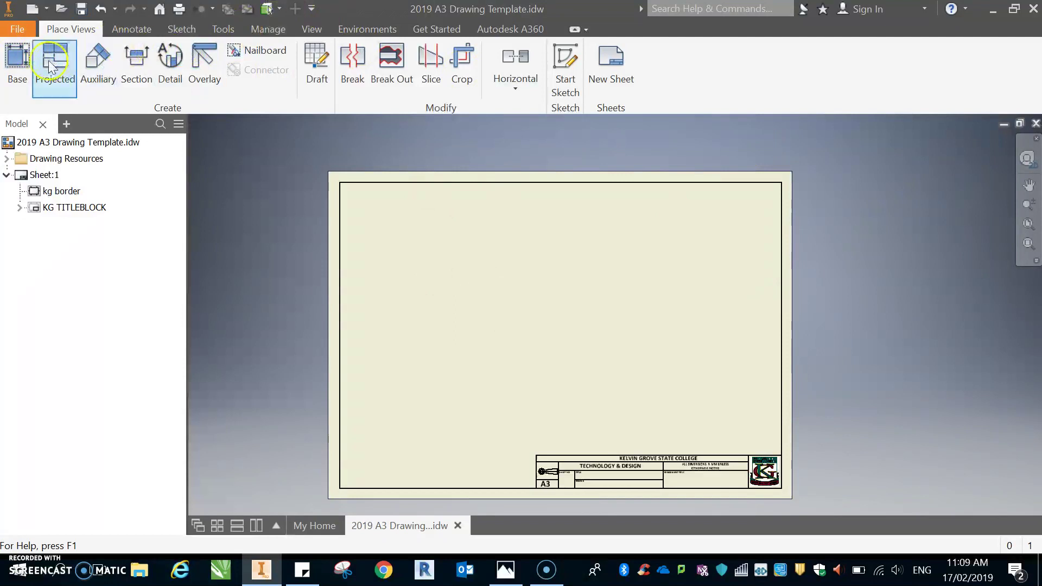
- Start a base view using LOCK PLATE.ipt from the LOCK PLATE 1 folder
left_click(23, 70)
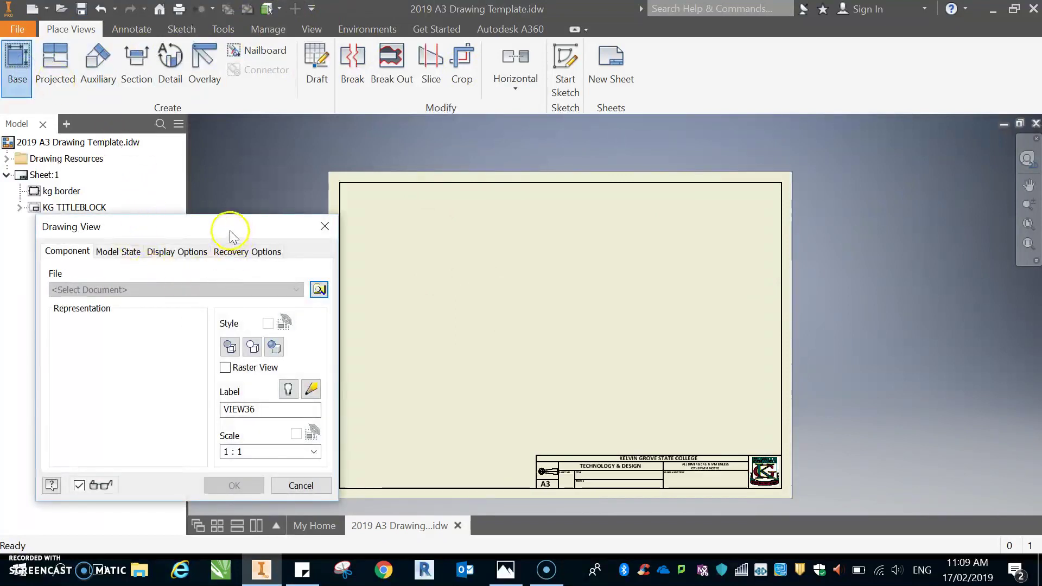
left_click_drag(230, 233, 261, 169)
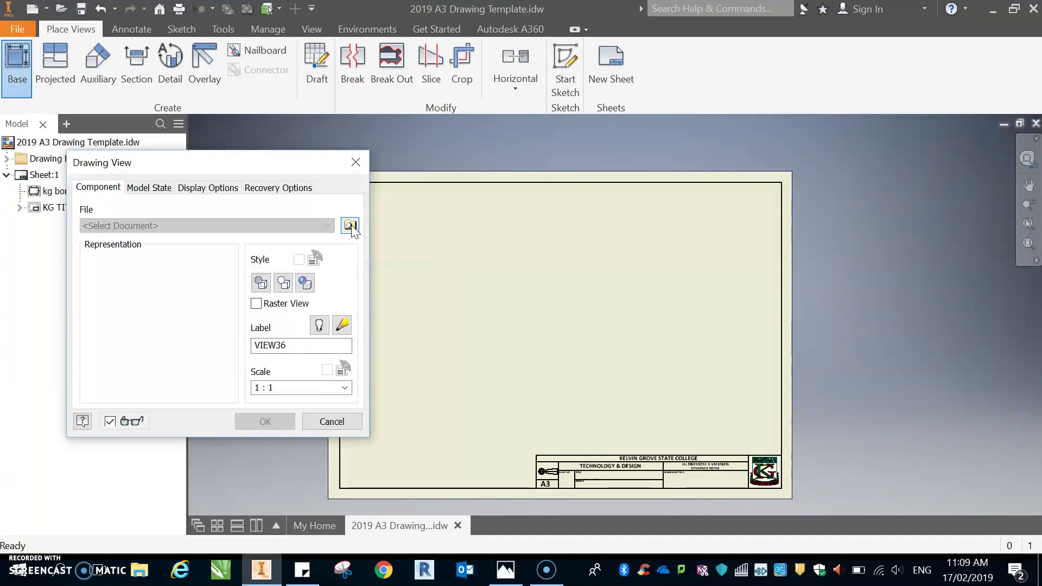
left_click(350, 225)
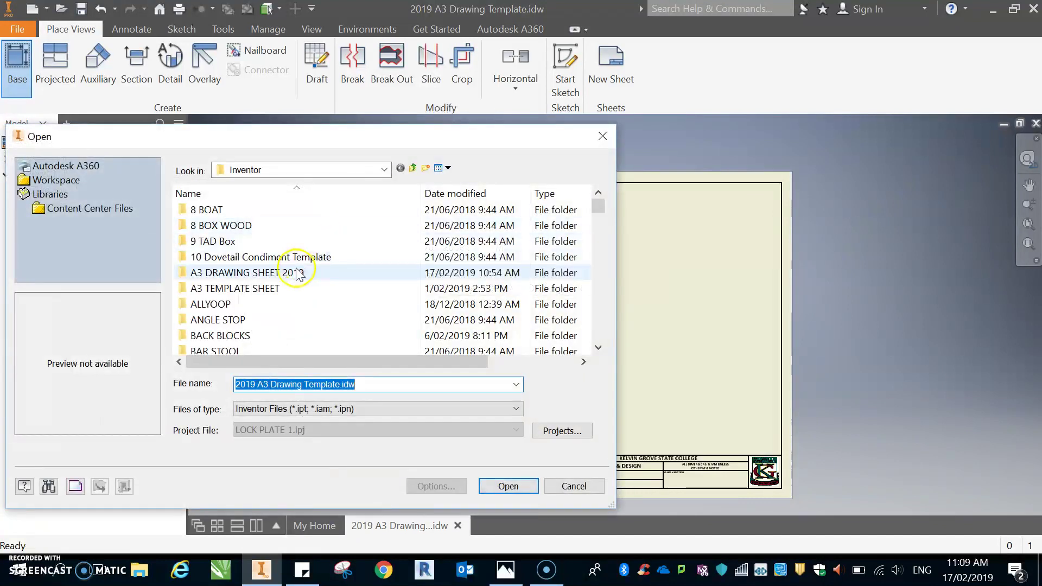
scroll(298, 272, "down", 2)
scroll(298, 272, "down", 10)
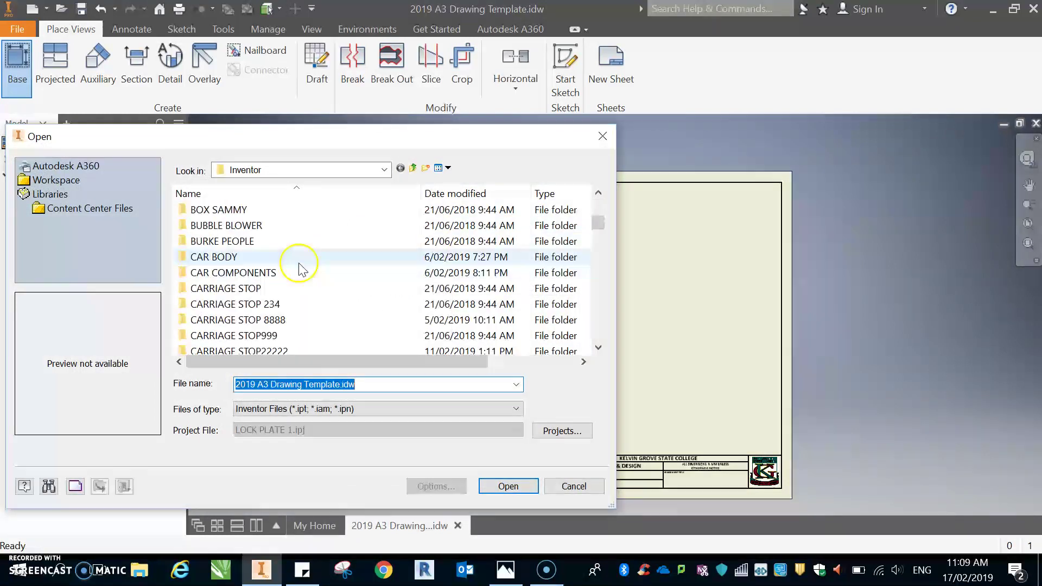
scroll(293, 271, "down", 3)
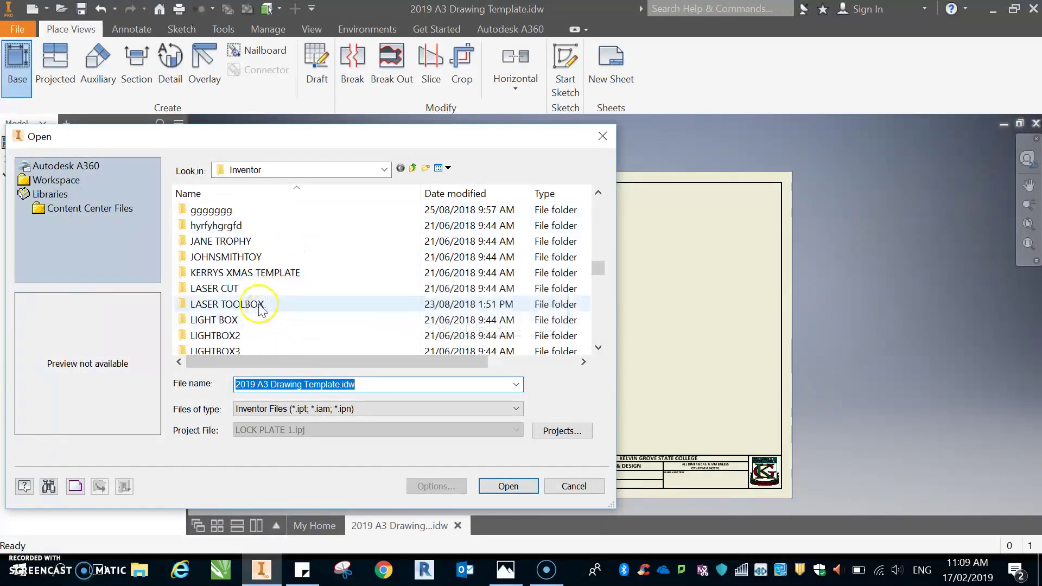
scroll(257, 303, "down", 2)
left_click(242, 291)
double_click(242, 291)
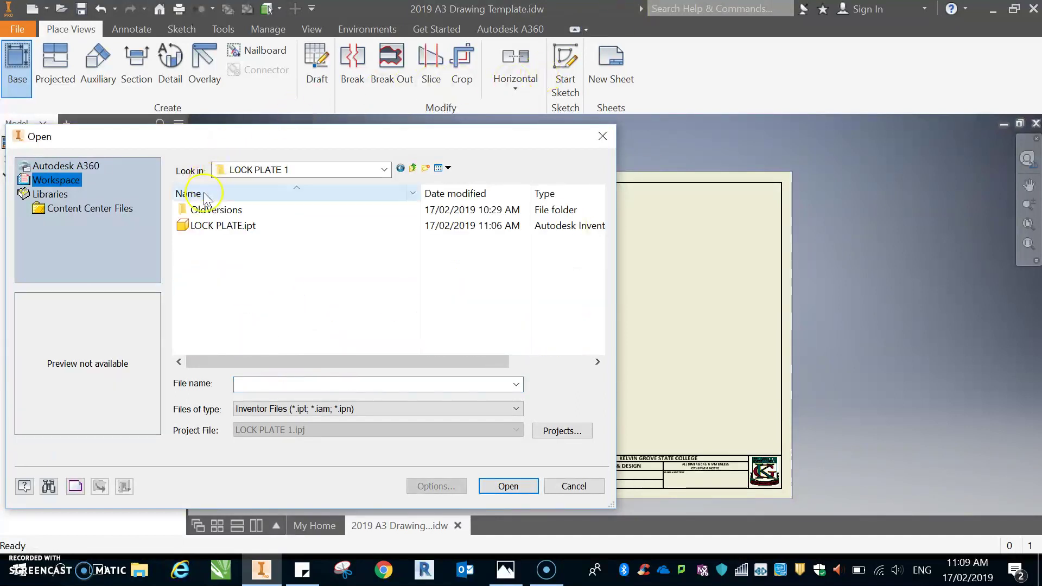
left_click(202, 226)
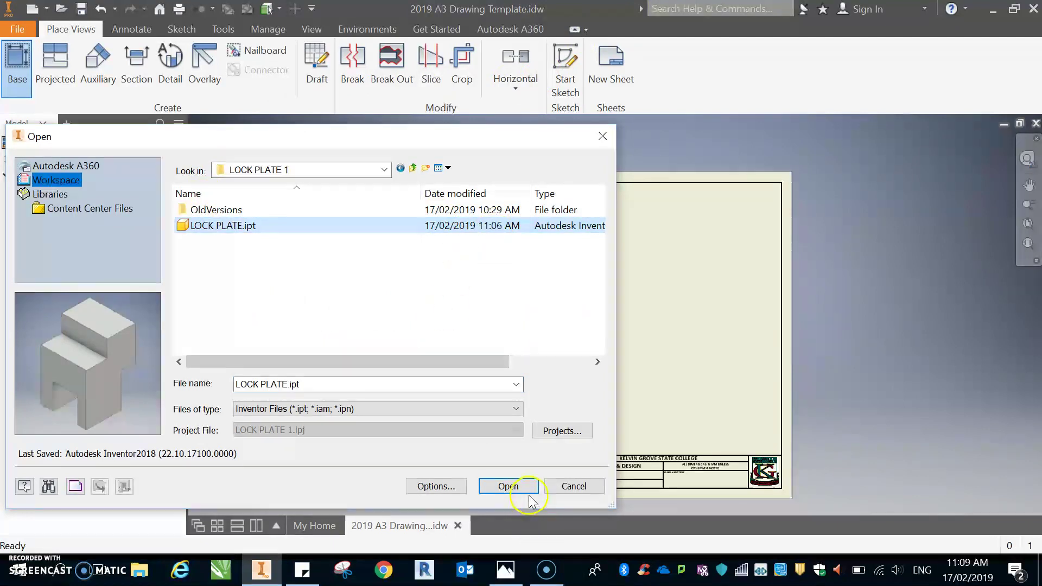
left_click(511, 487)
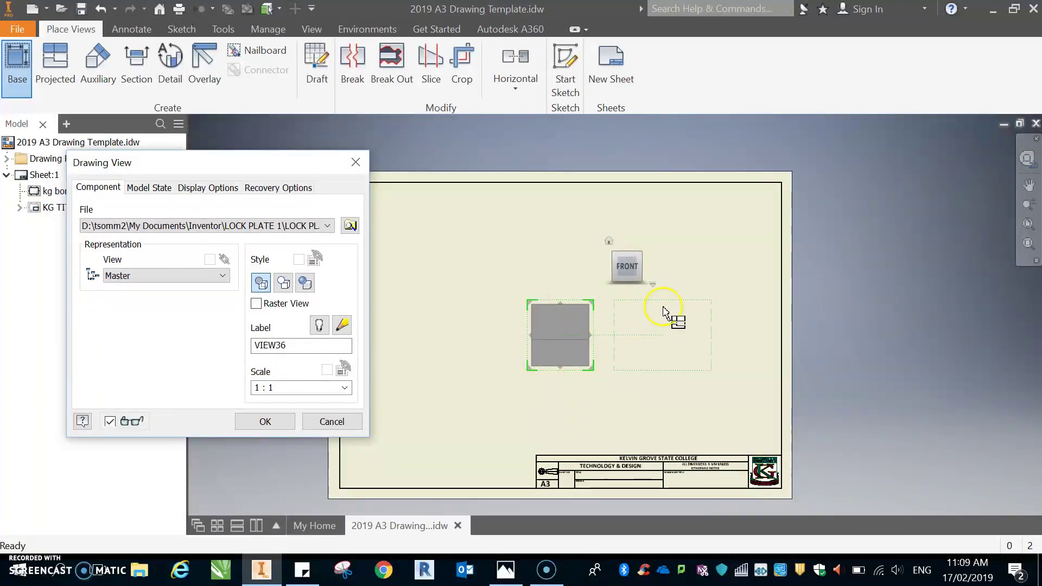
- Turn the base view to its right-side orientation and bring up the LOCK PLATE.JPG reference
left_click(648, 268)
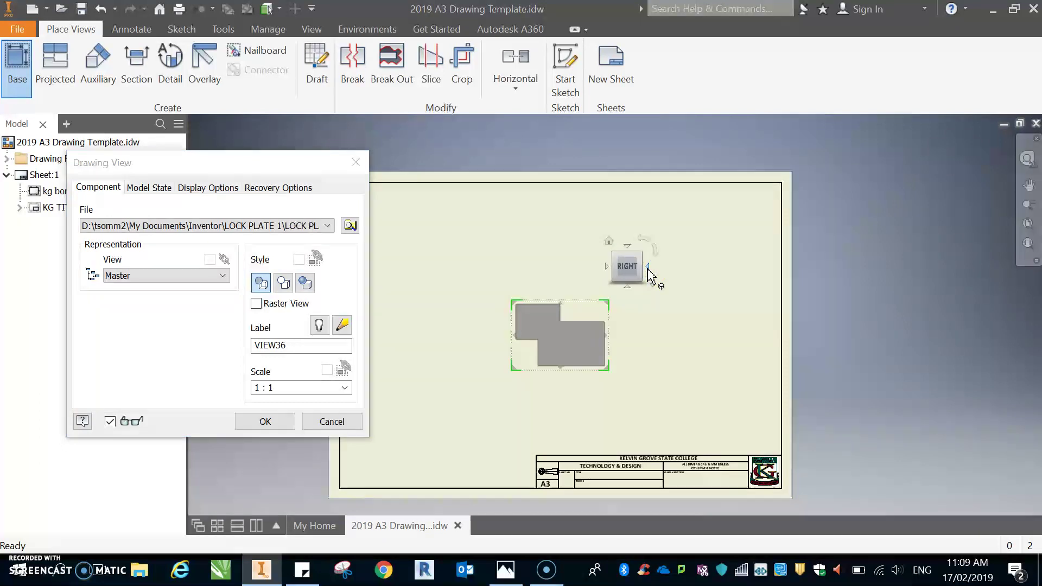
left_click(578, 346)
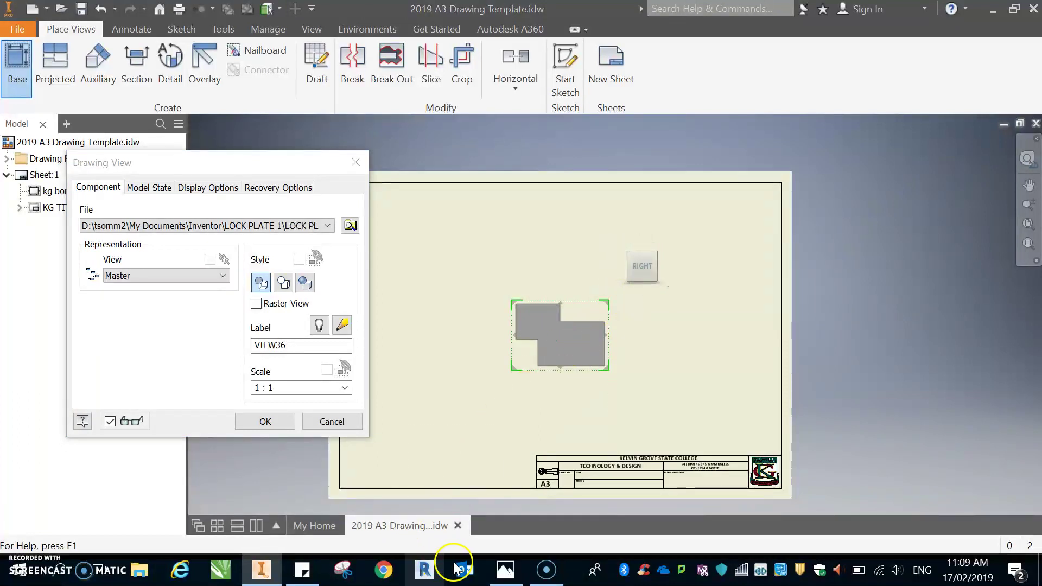
left_click(505, 570)
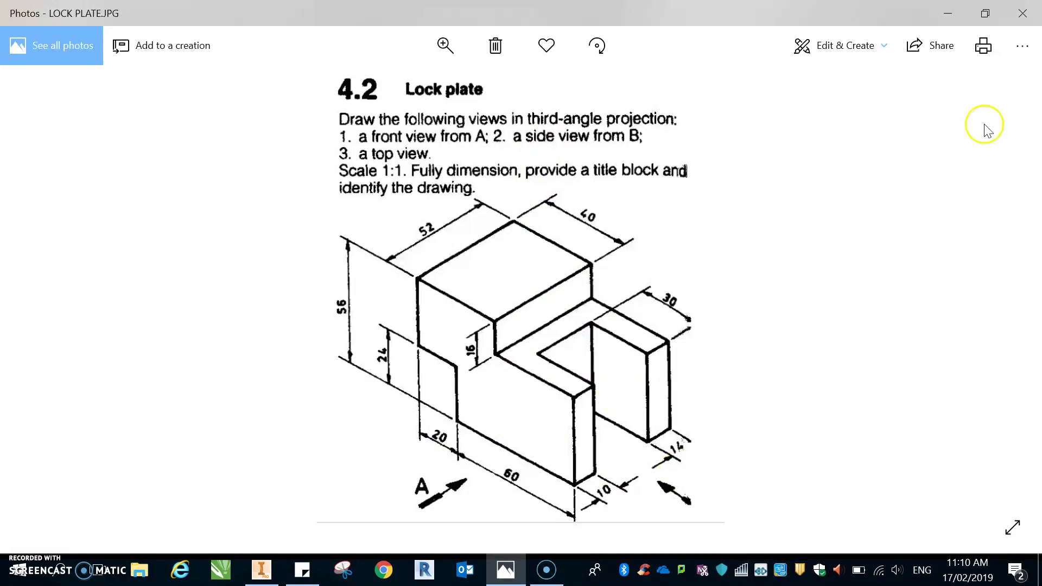
- Minimize the LOCK PLATE.JPG reference picture to return to the drawing
left_click(948, 13)
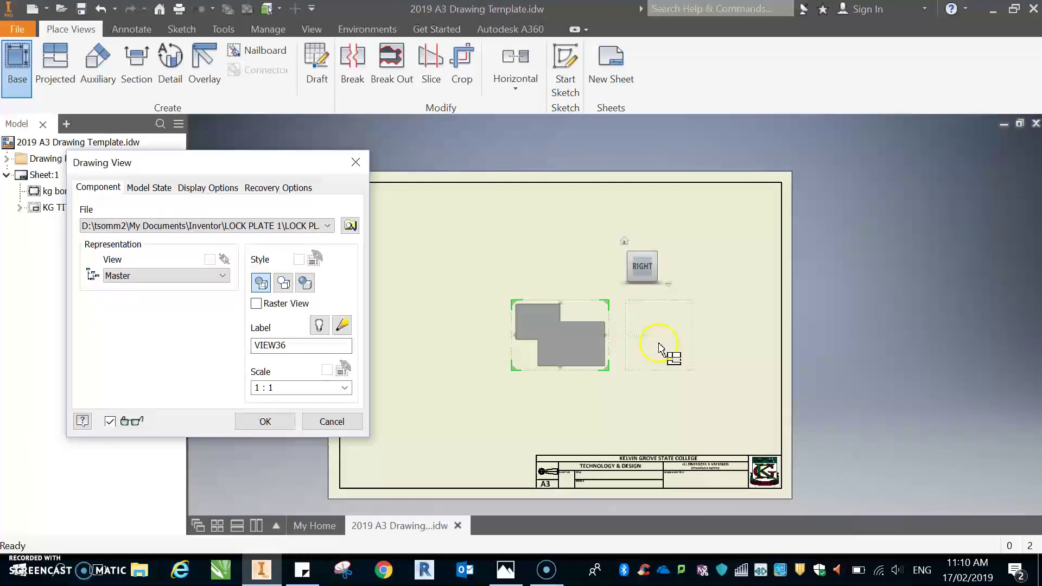
- Place right-side, top and top-right isometric projected views around the base view, then finish
left_click(690, 346)
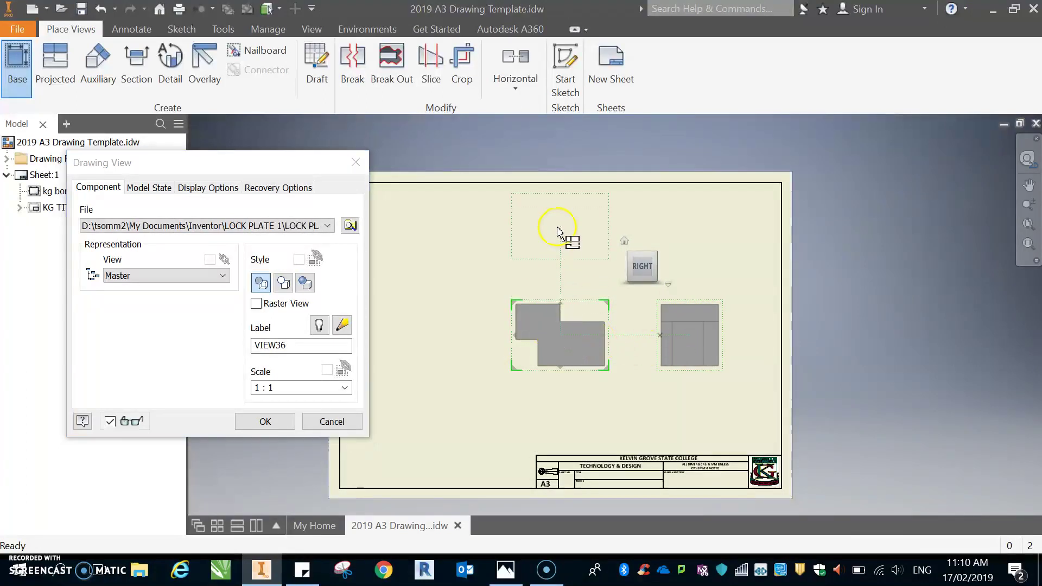
left_click(558, 231)
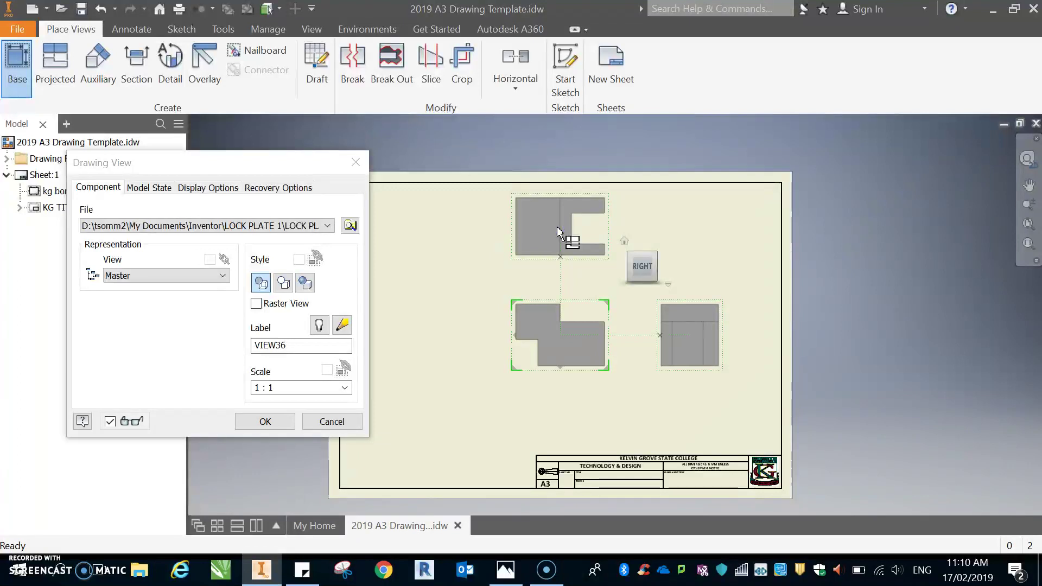
left_click(558, 230)
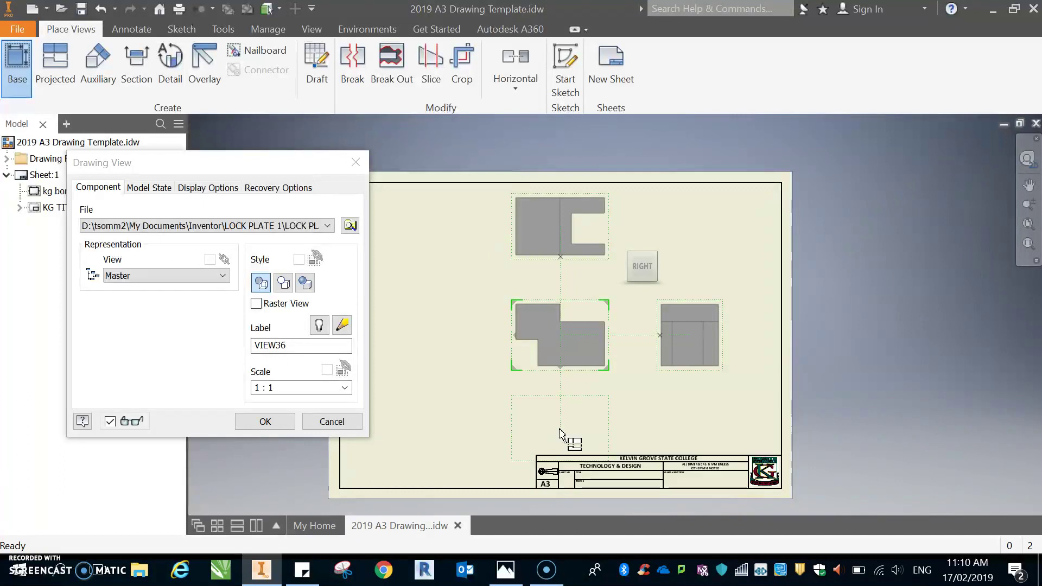
left_click(304, 283)
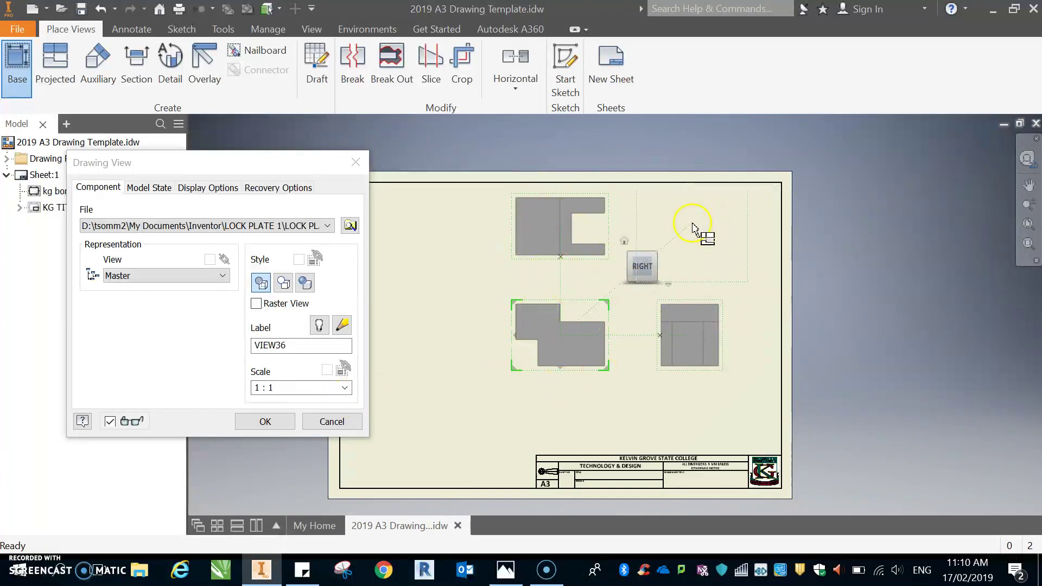
left_click(731, 220)
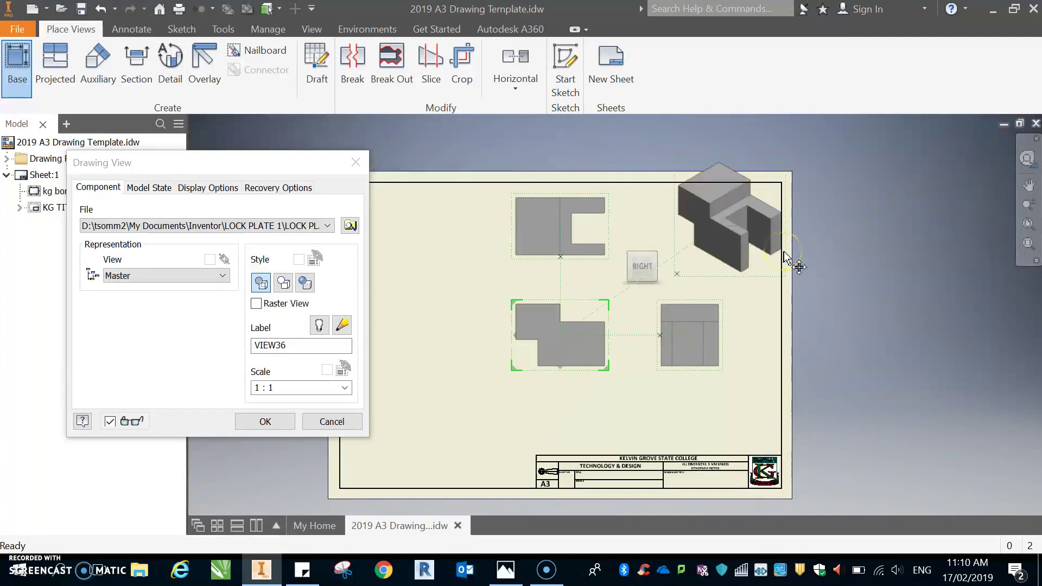
left_click(768, 249)
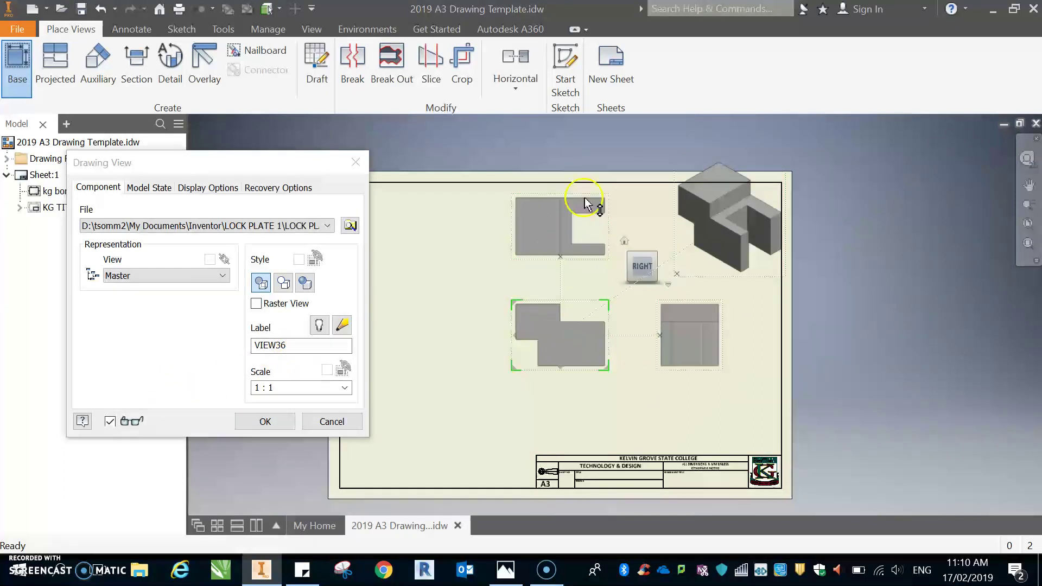
left_click(278, 428)
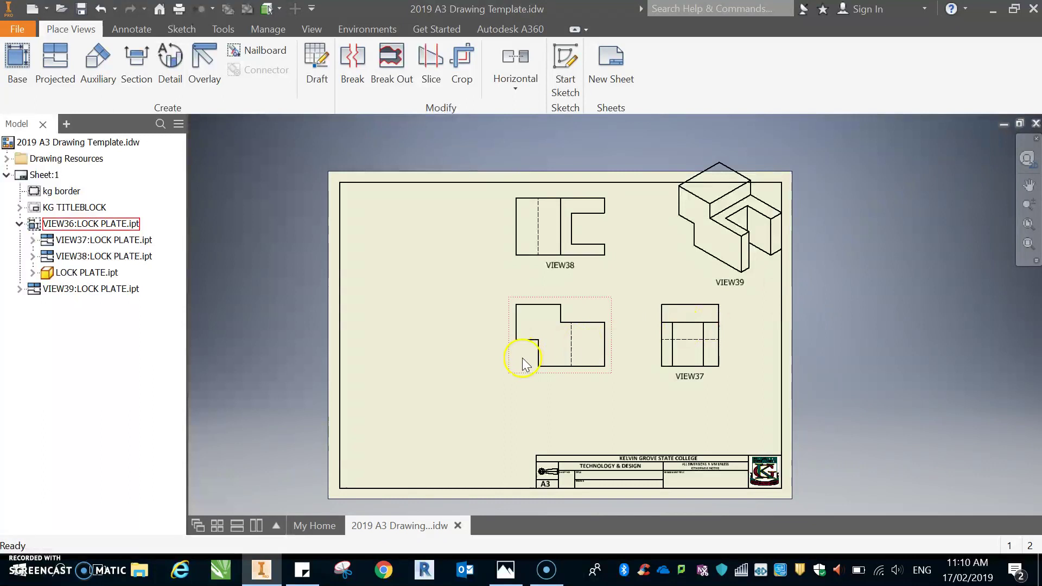
- Move the base view down-left, the top view down, and the right-side view left
left_click_drag(517, 374, 402, 422)
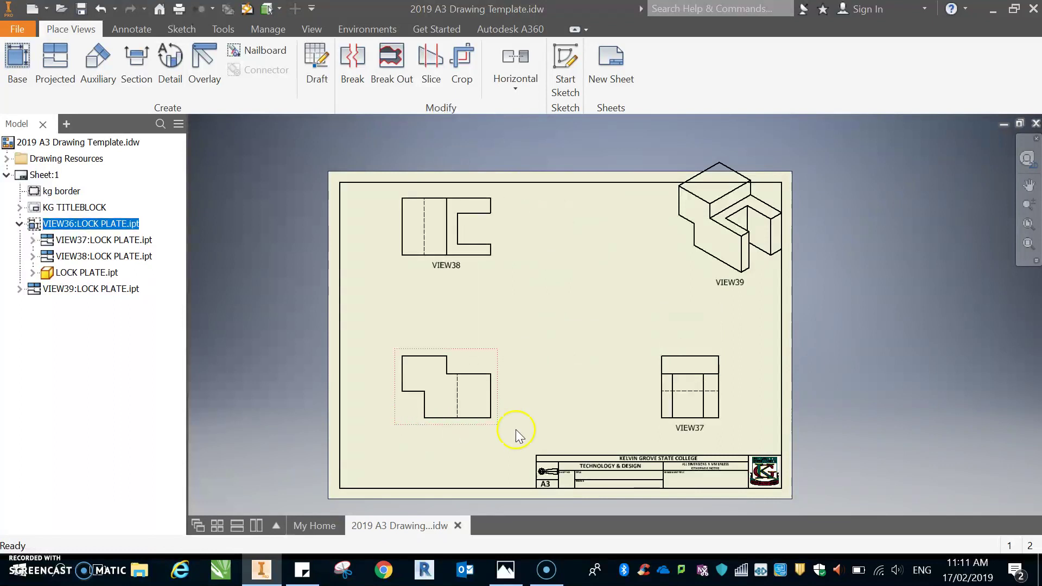
left_click_drag(490, 270, 478, 324)
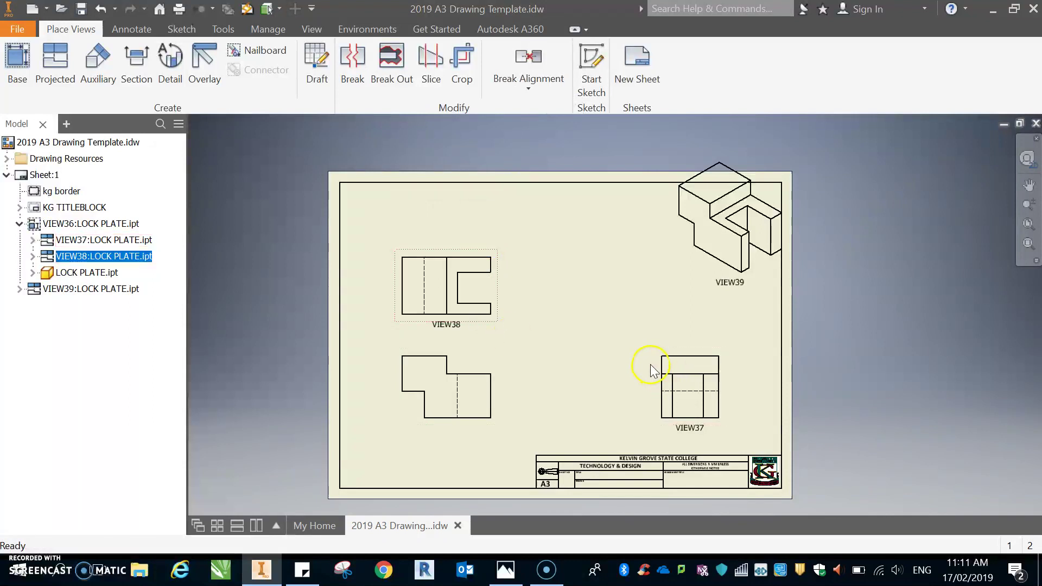
left_click_drag(657, 370, 546, 367)
left_click(509, 448)
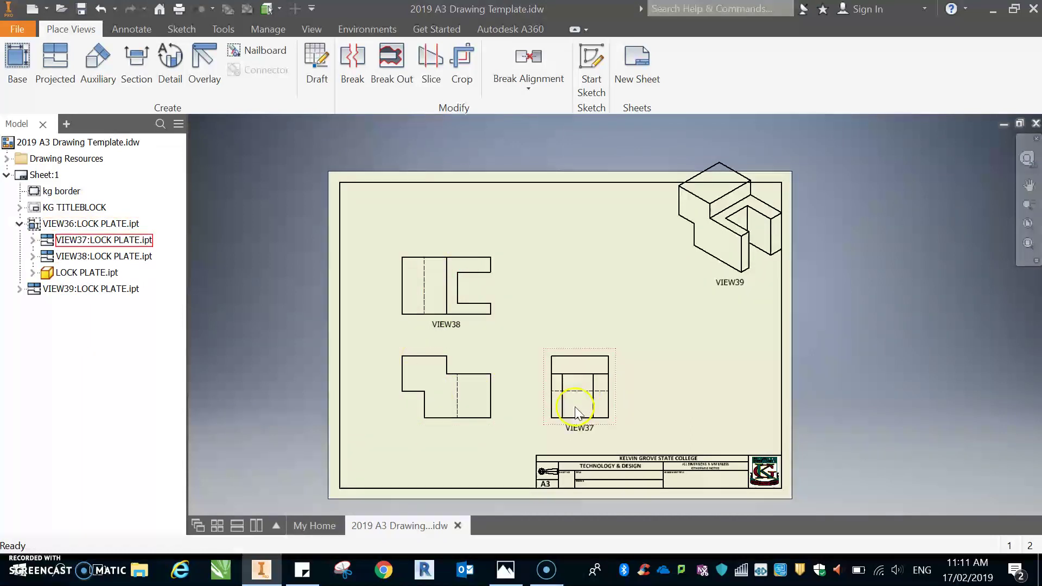
- Switch the base view's style to Hidden Line Removed
double_click(402, 426)
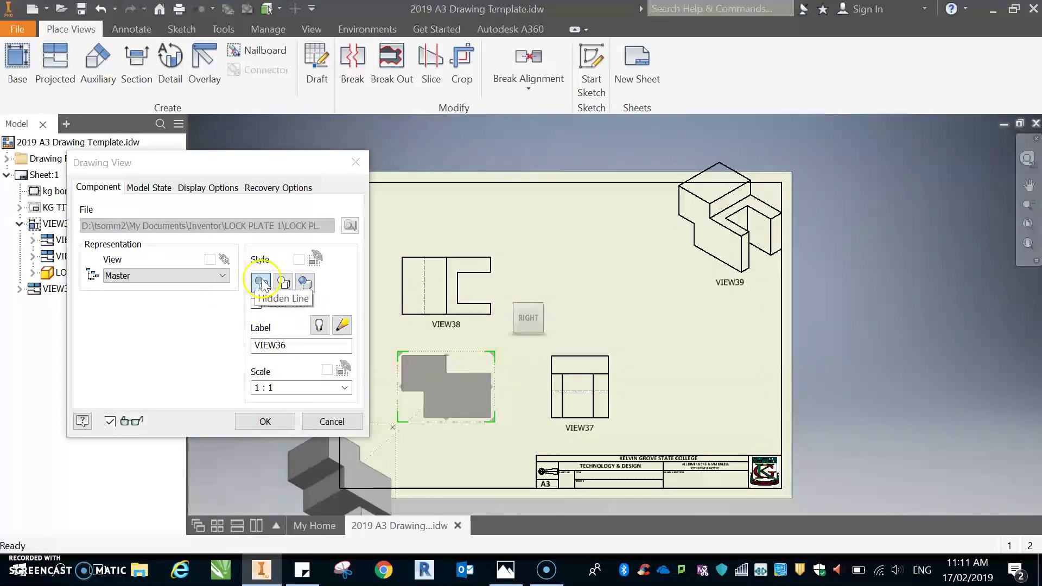
left_click(286, 288)
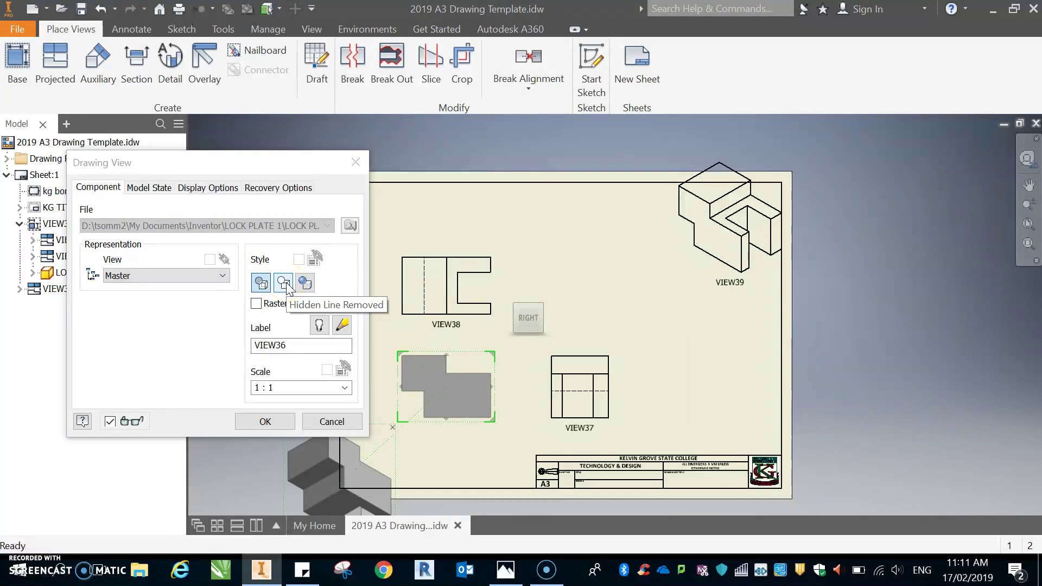
left_click(286, 288)
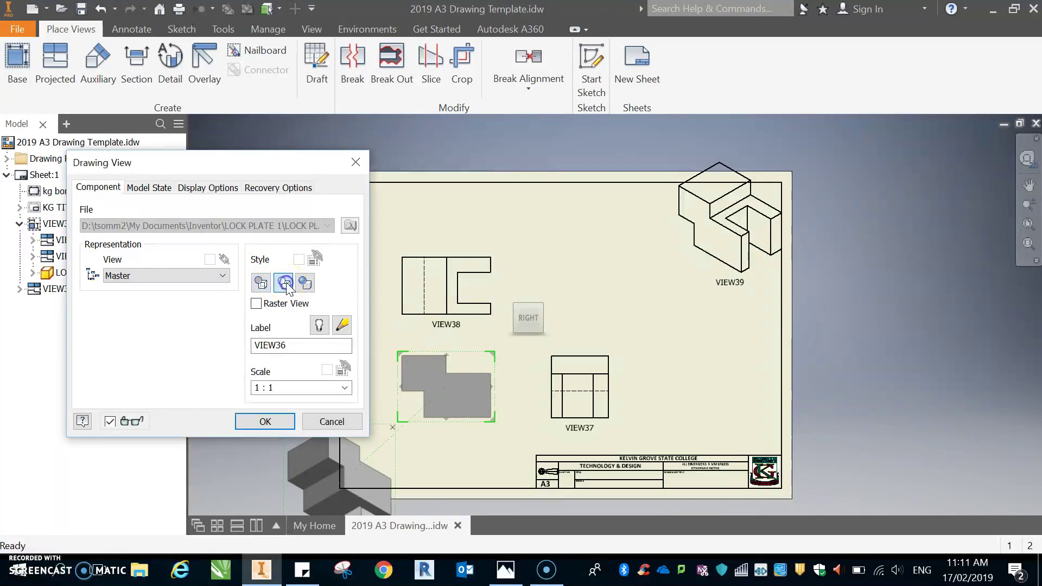
left_click(265, 421)
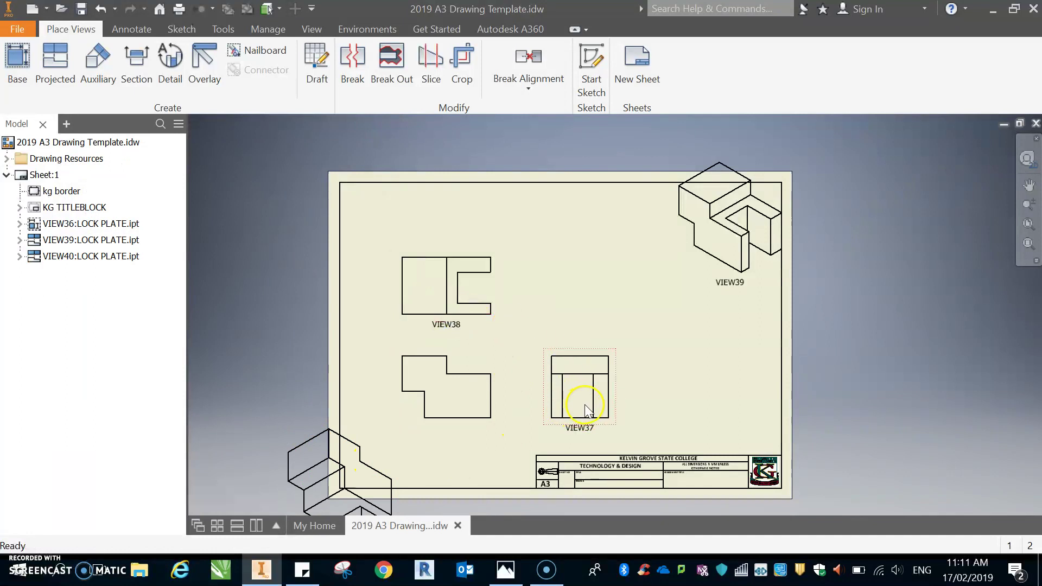
left_click(473, 431)
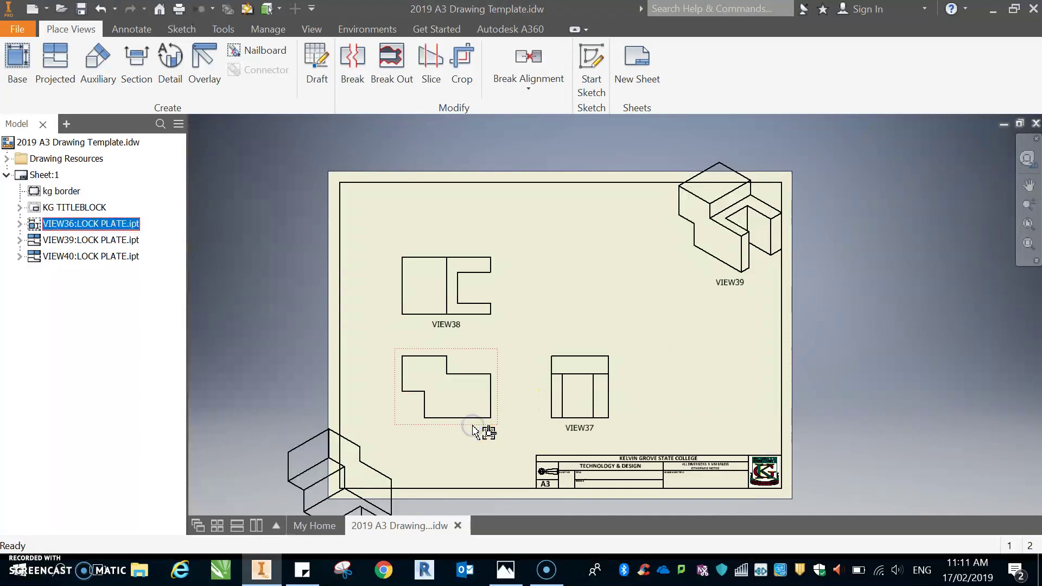
- Restore hidden lines on the base view and rename its label to FRONT VIEW
double_click(473, 431)
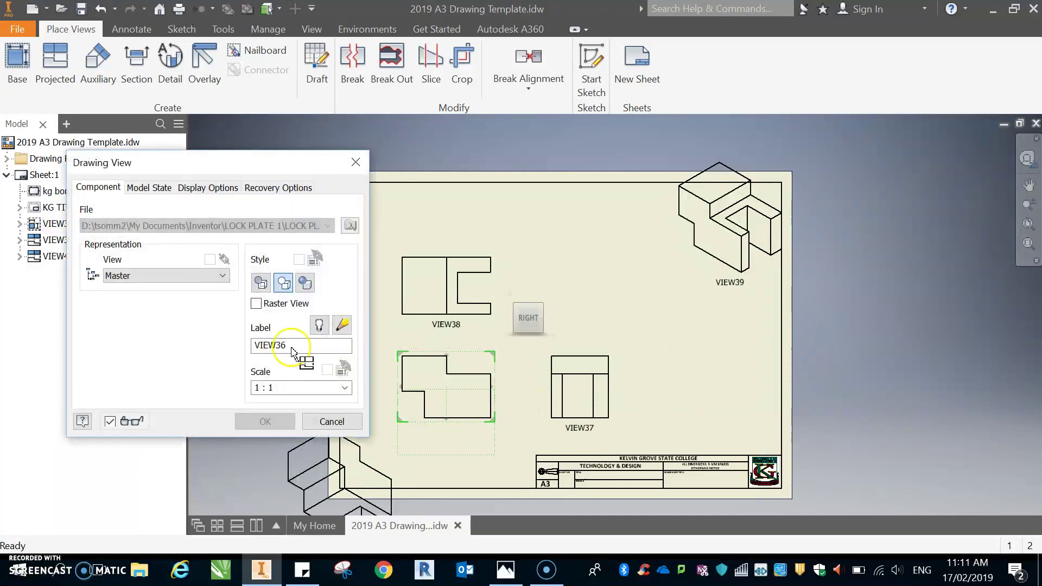
left_click(260, 284)
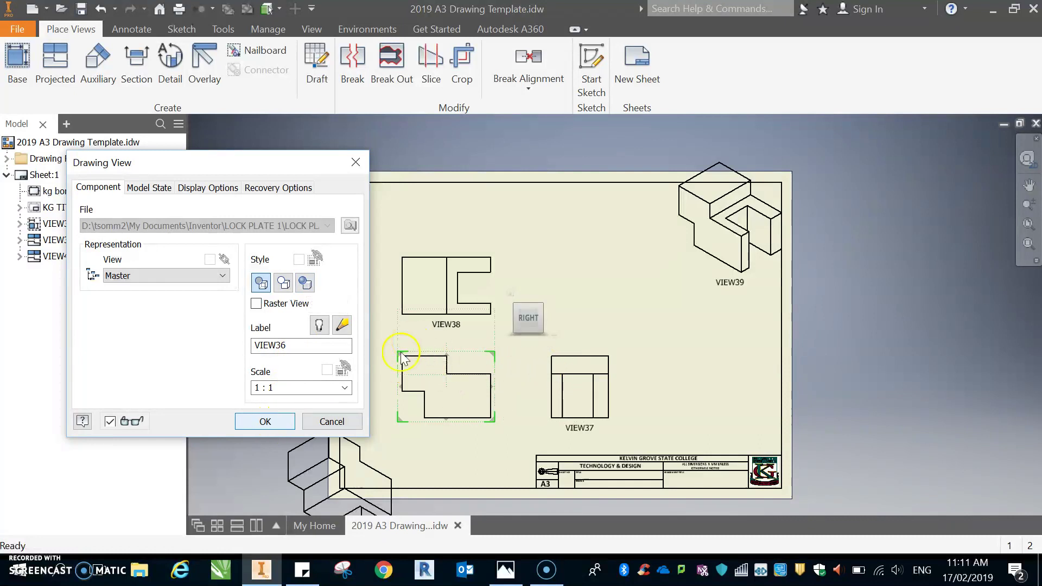
double_click(279, 345)
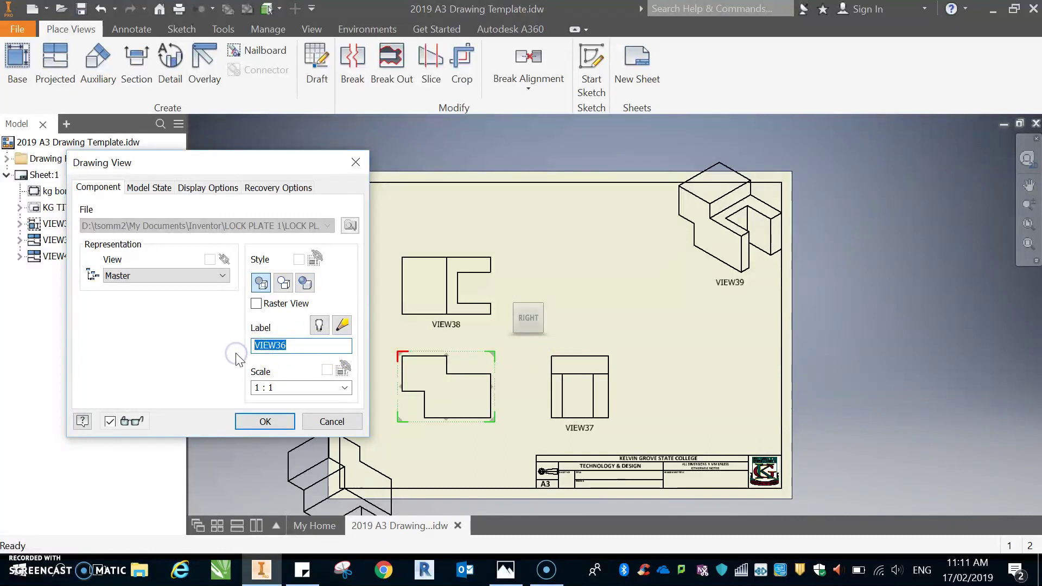
type("FRON")
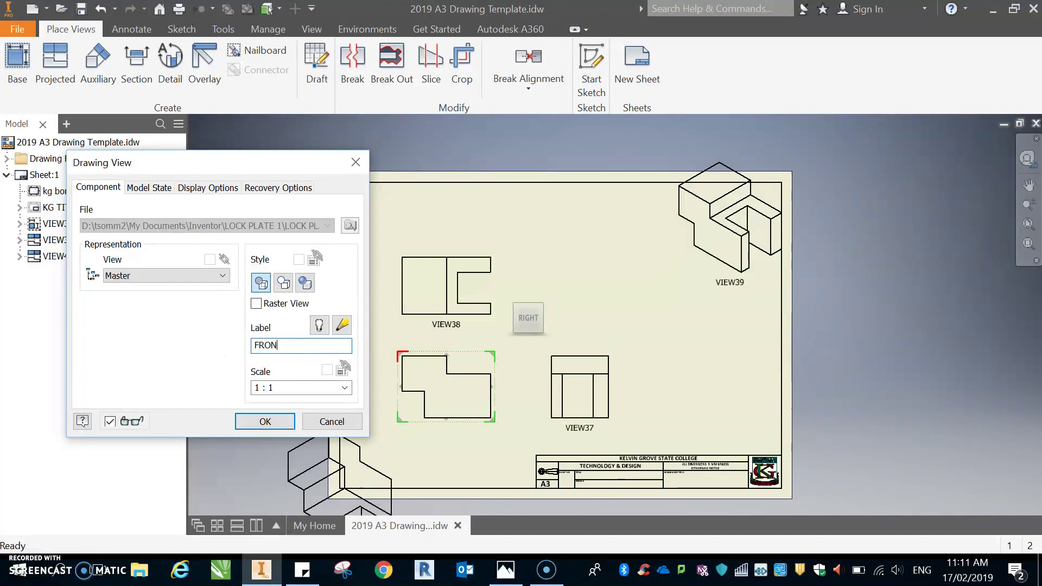
type("T VIEW")
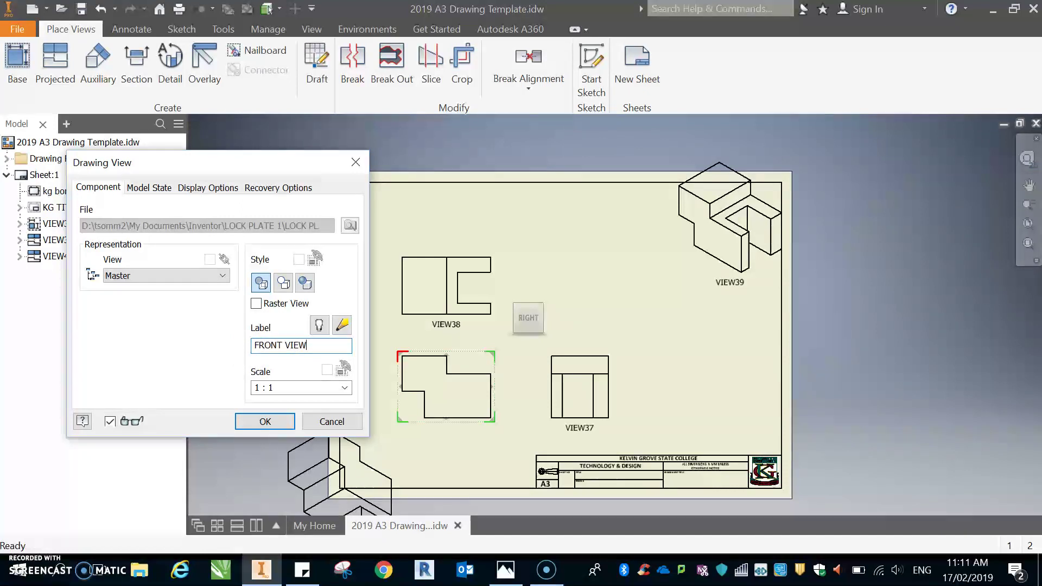
left_click(245, 421)
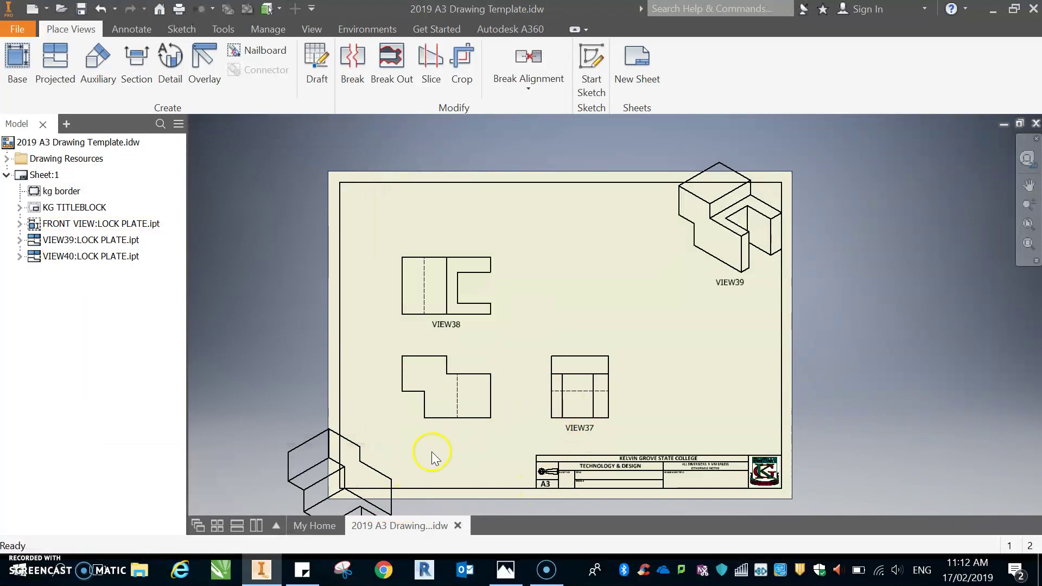
- Make the FRONT VIEW label visible beneath the front view
double_click(410, 431)
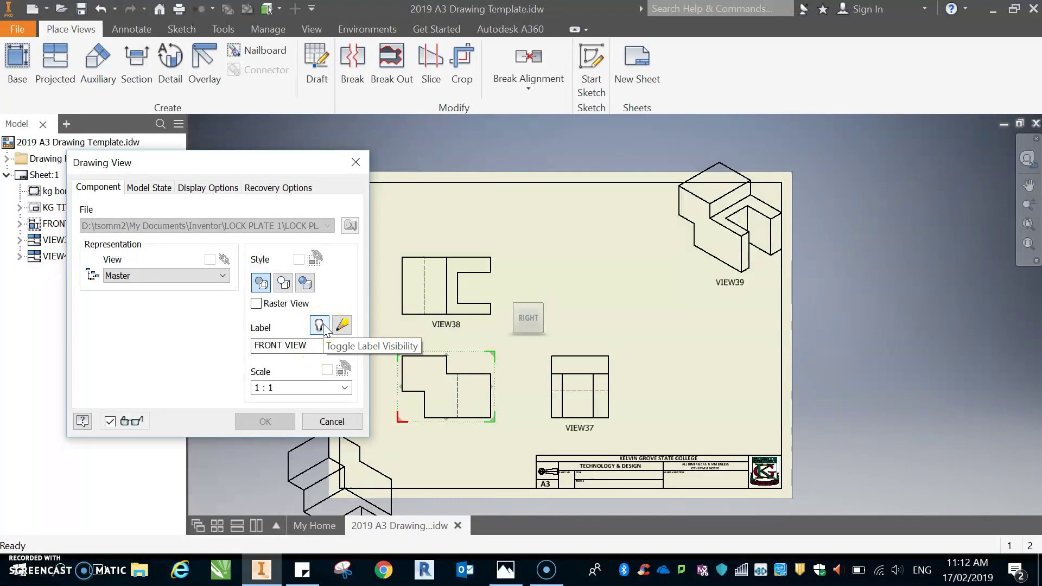
left_click(321, 326)
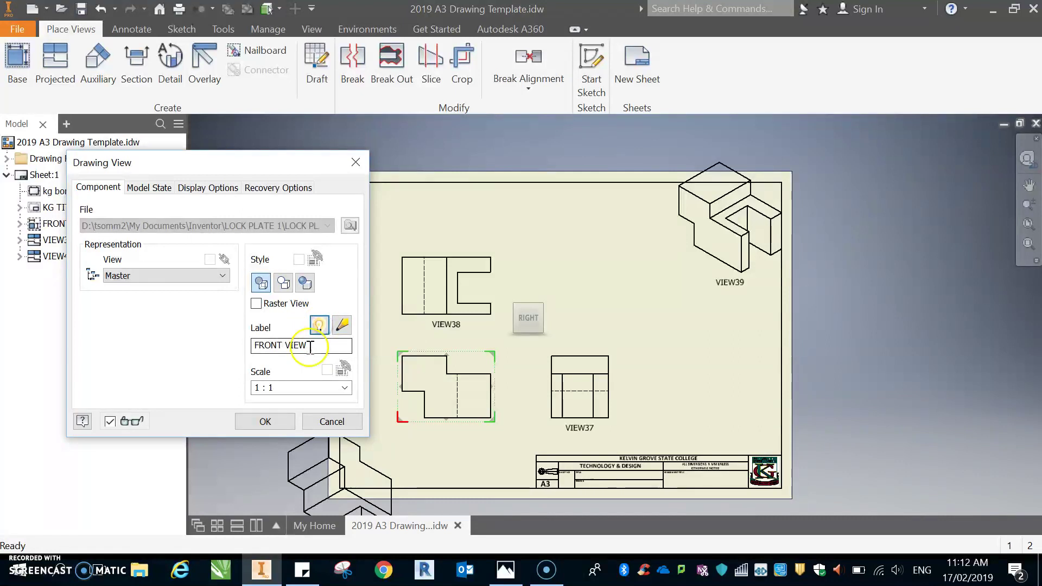
left_click(269, 421)
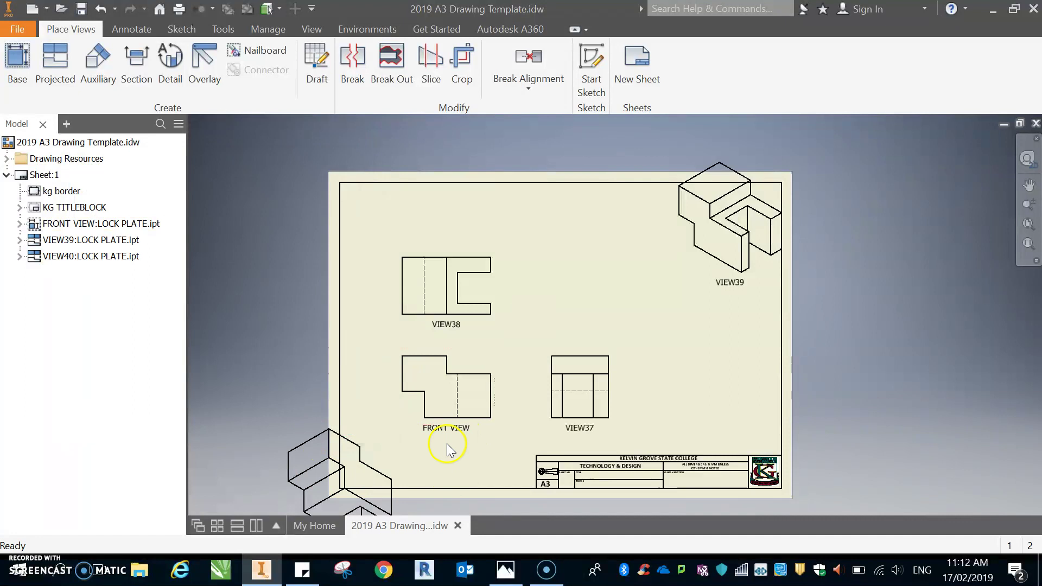
- Delete the stray isometric VIEW40 and shift the front view down and left
left_click(363, 433)
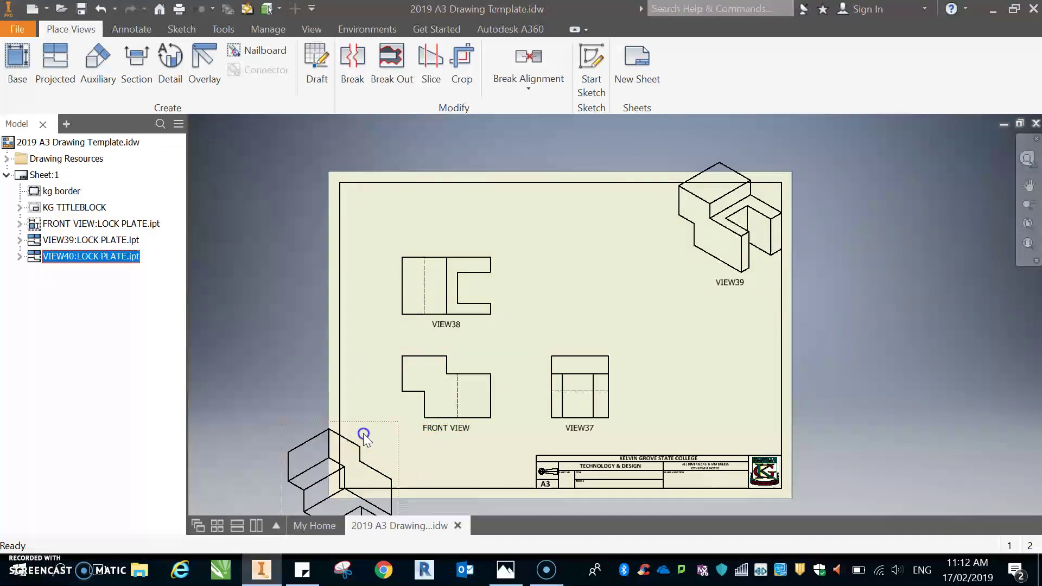
key("Delete")
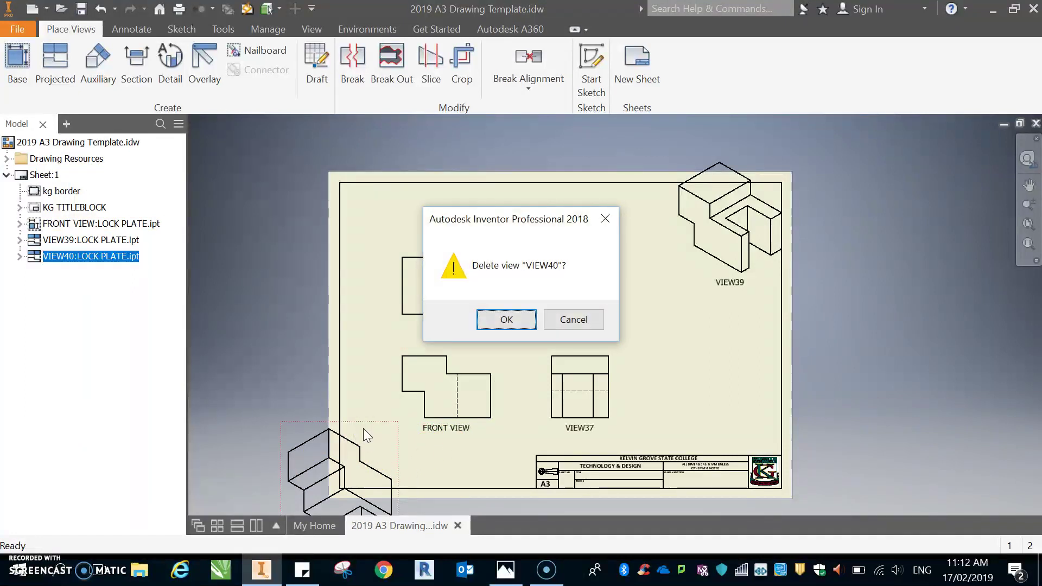
left_click(503, 320)
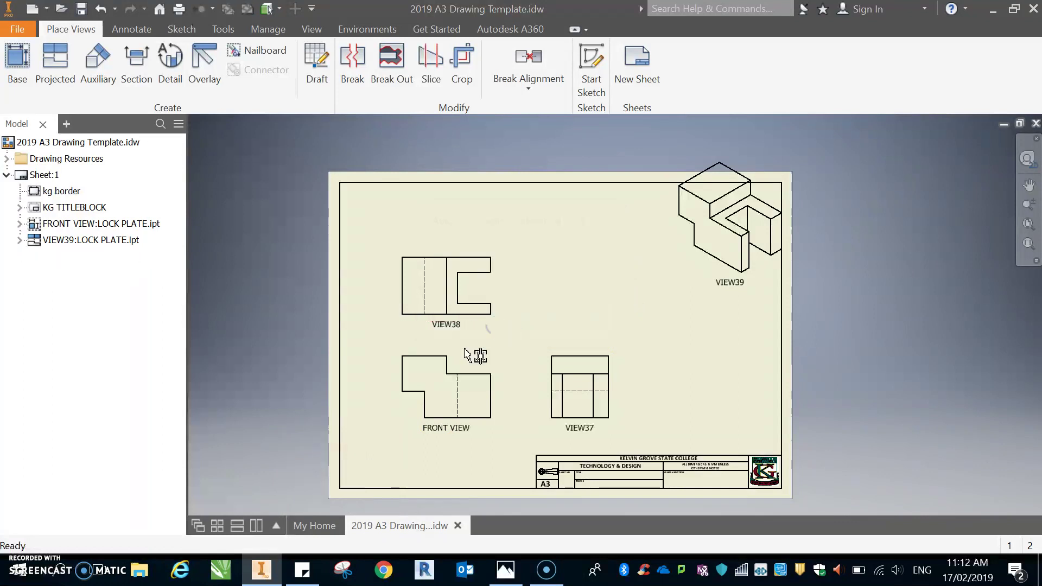
left_click_drag(400, 429, 386, 441)
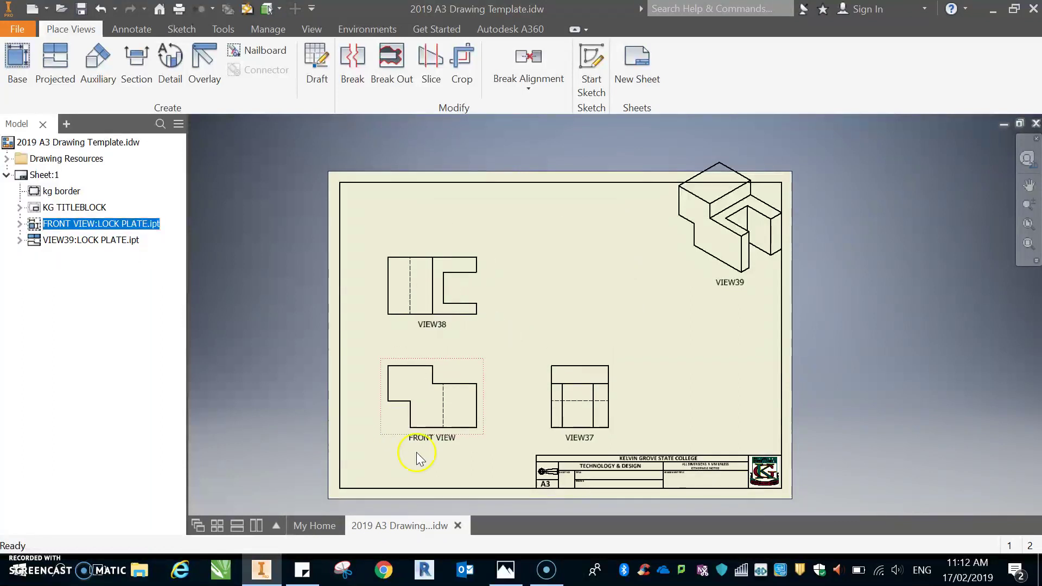
double_click(579, 439)
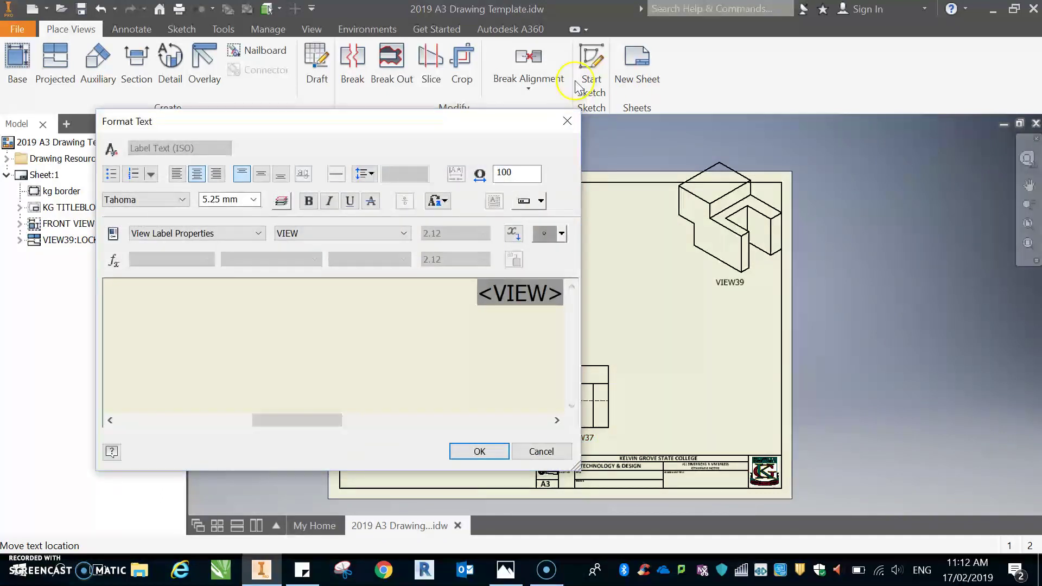
left_click(567, 121)
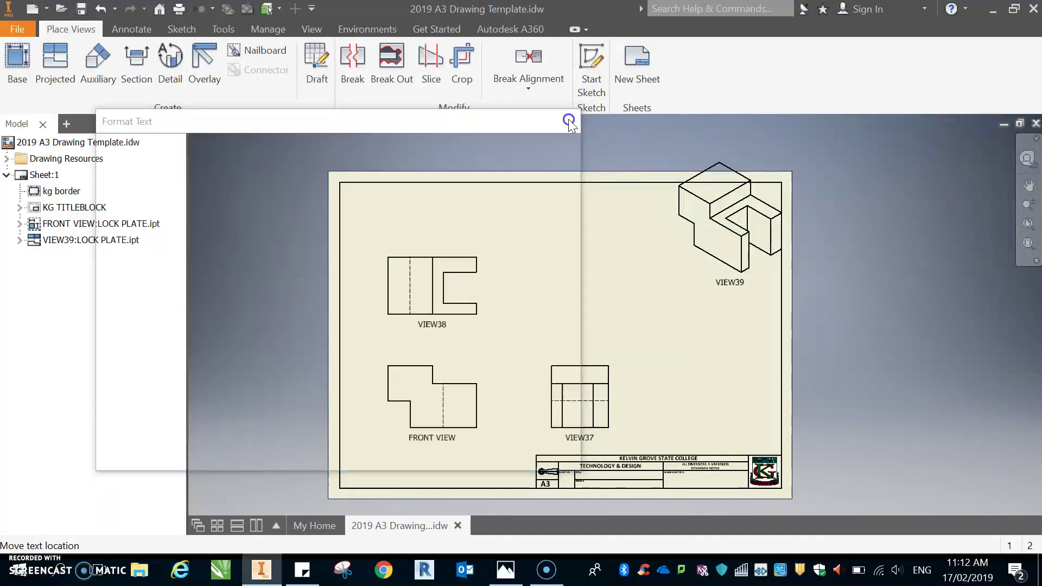
- Relabel VIEW37 as RIGHT SIDE VIEW
double_click(545, 408)
left_click_drag(298, 345, 258, 350)
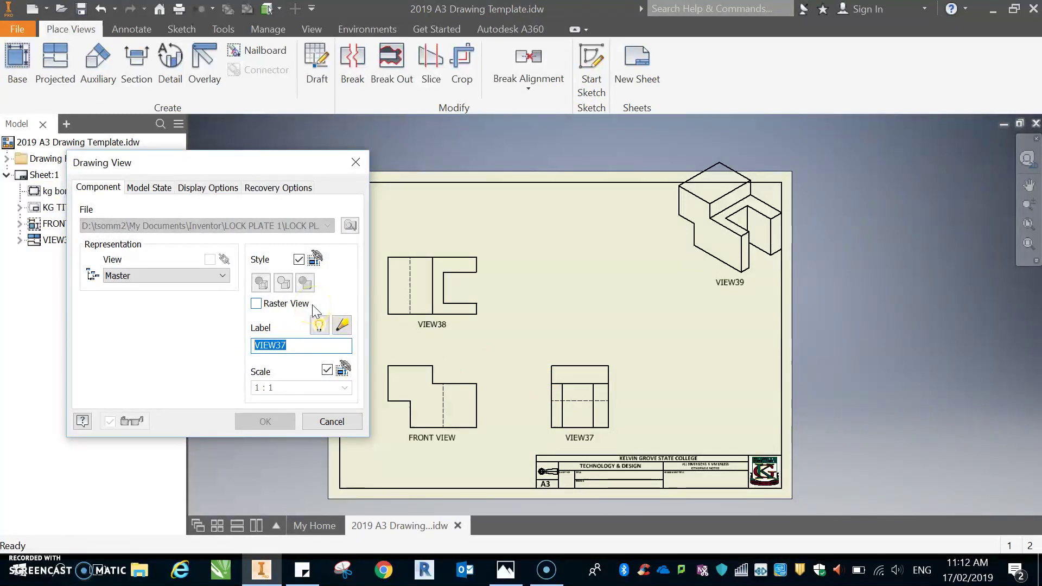
type("RIGHT S")
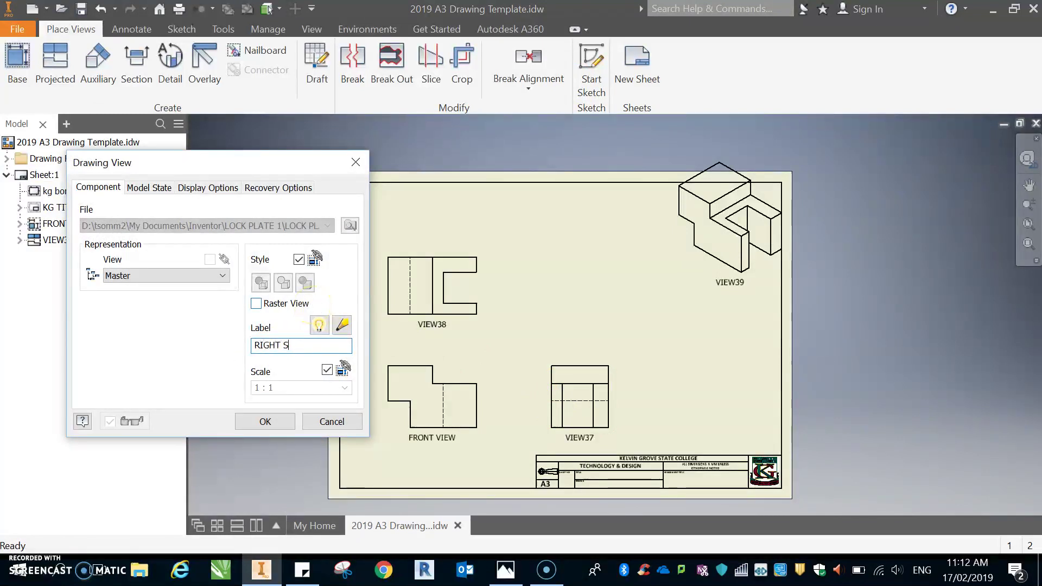
type("IDE V")
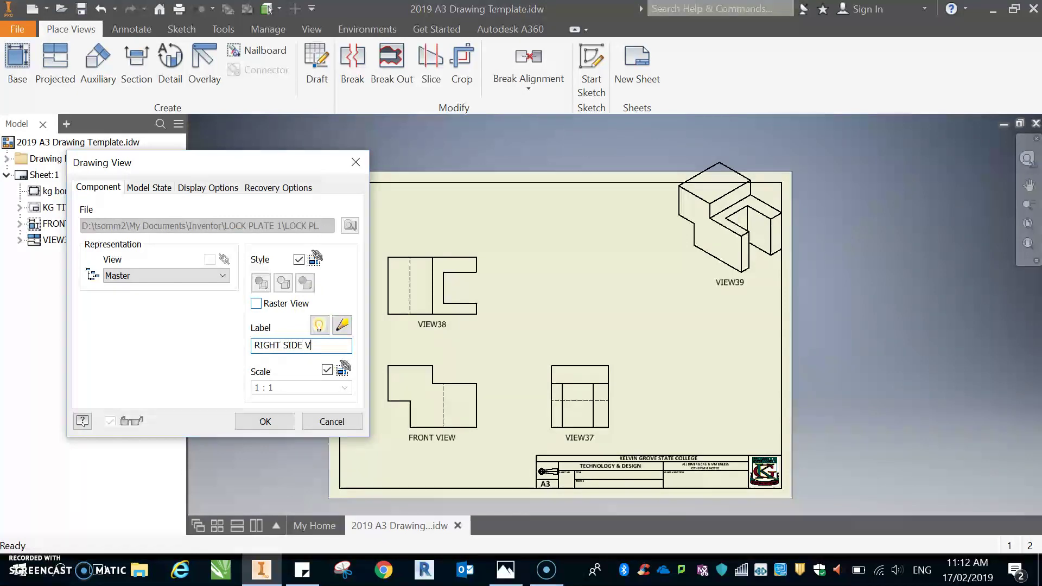
type("IEW")
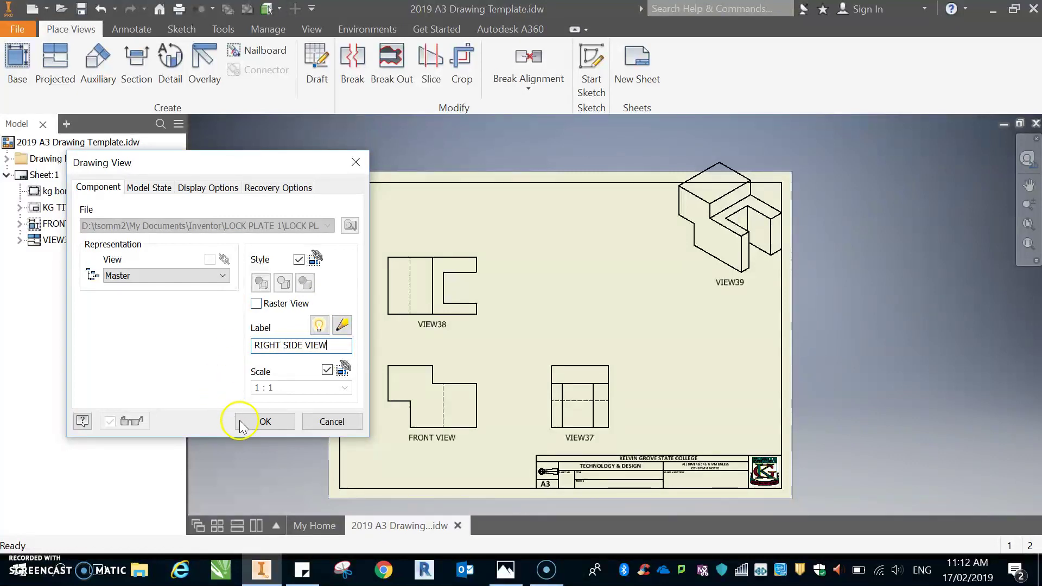
left_click(264, 421)
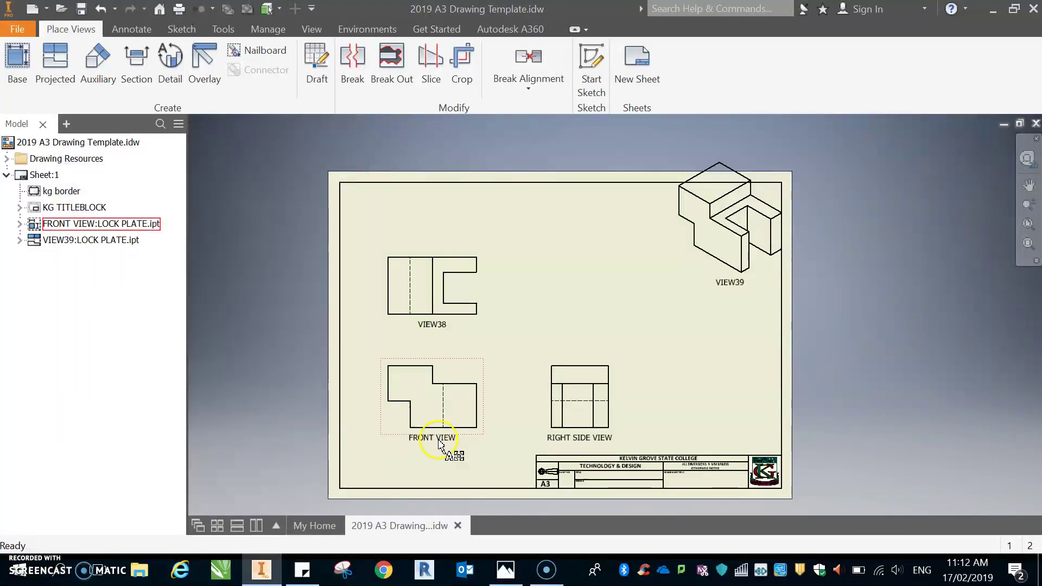
- Relabel VIEW38 as TOP VIEW
double_click(462, 324)
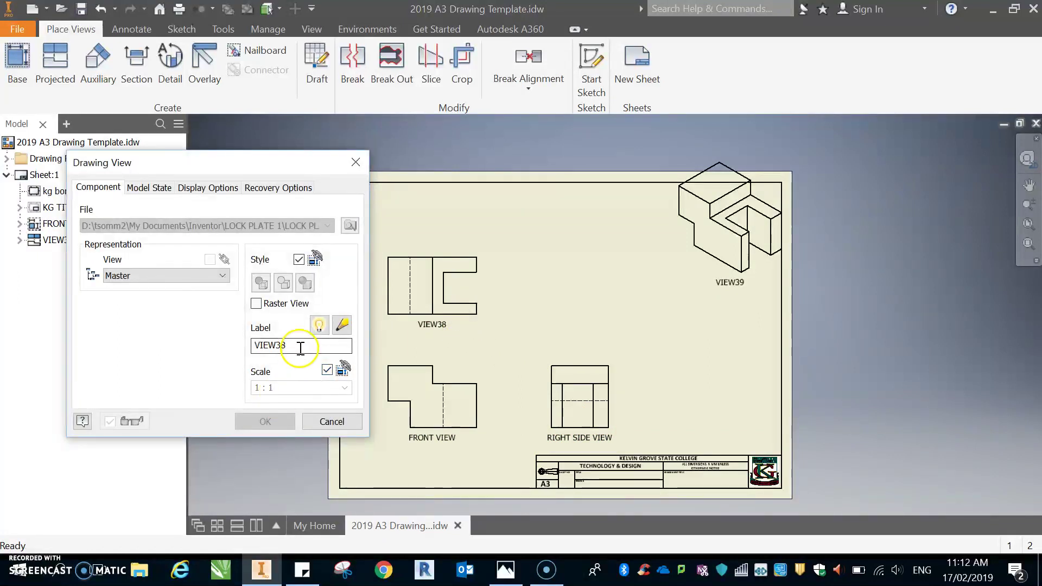
left_click_drag(298, 344, 234, 347)
type("T")
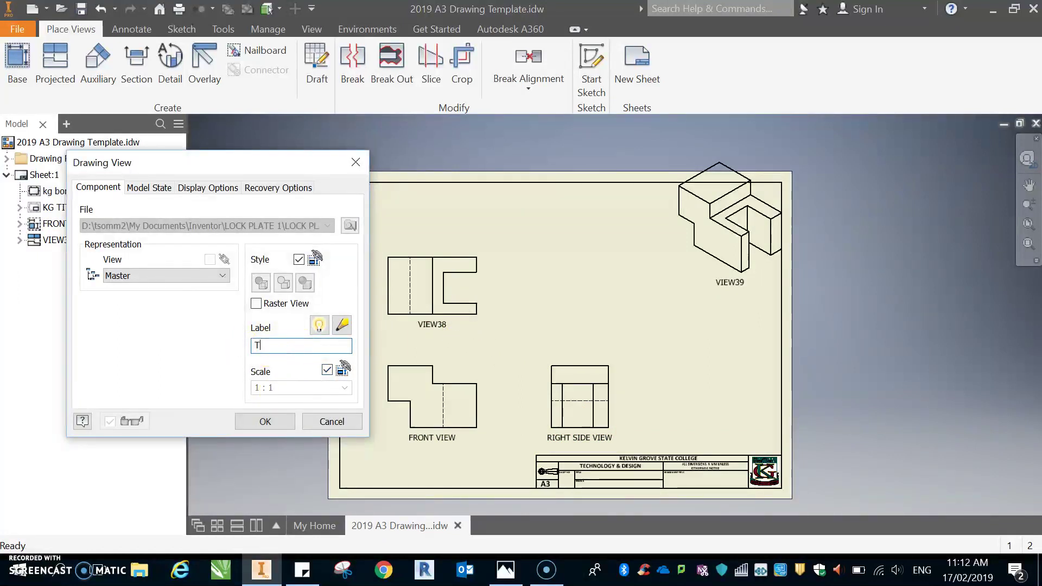
type("OP VIEW")
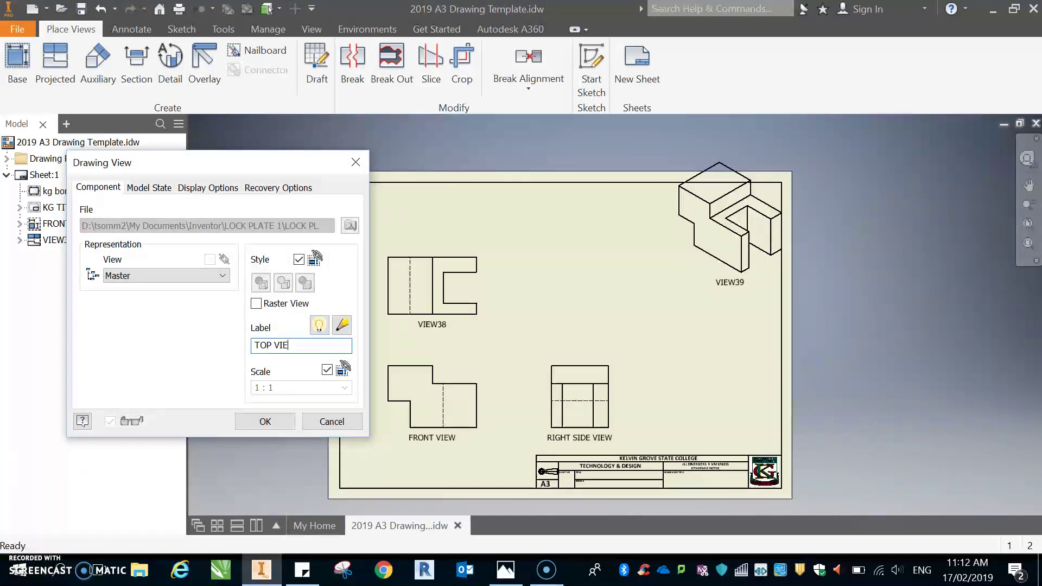
left_click(263, 421)
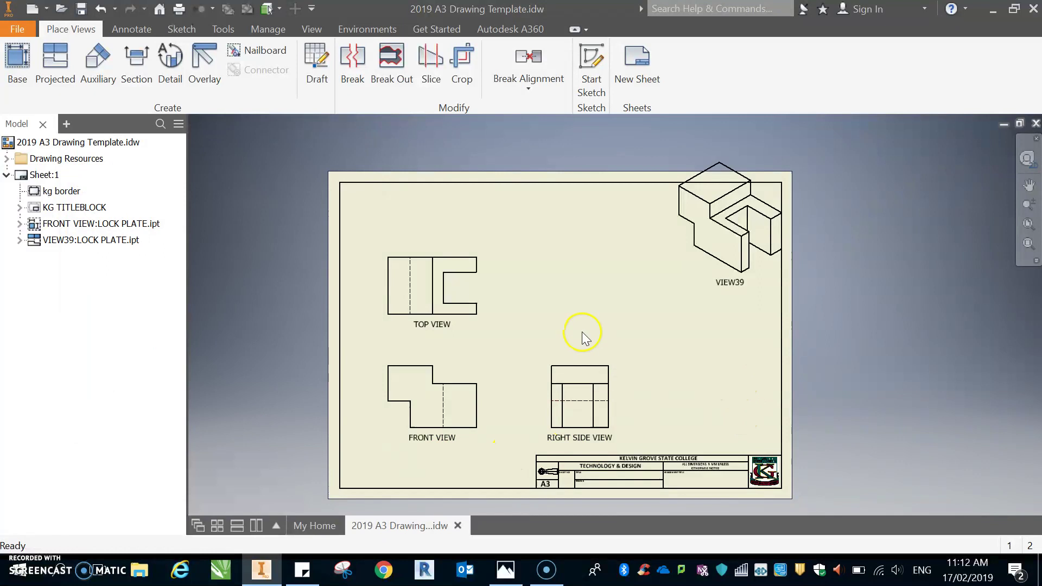
- Move the right side view left, raise the front and top views, and pull VIEW39 inward
left_click_drag(560, 362, 535, 362)
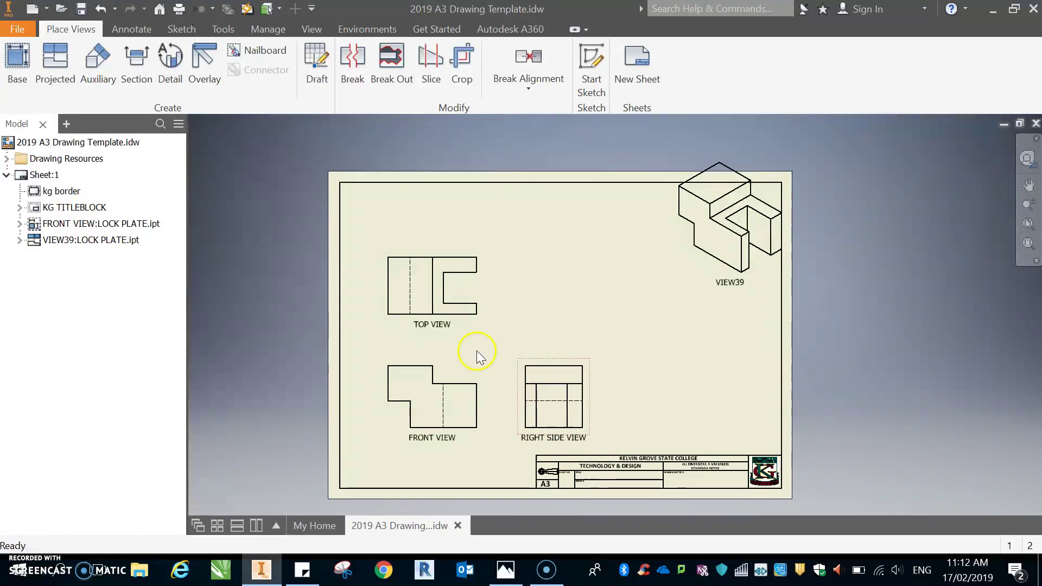
left_click_drag(446, 366, 456, 344)
left_click_drag(461, 253, 461, 231)
left_click_drag(454, 341, 452, 330)
left_click(642, 355)
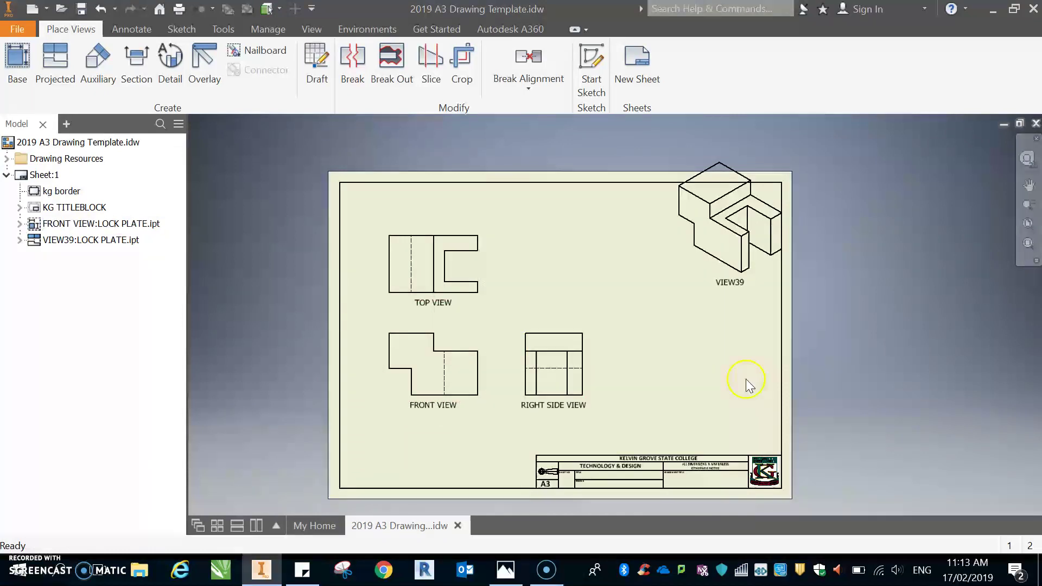
left_click_drag(684, 280, 631, 323)
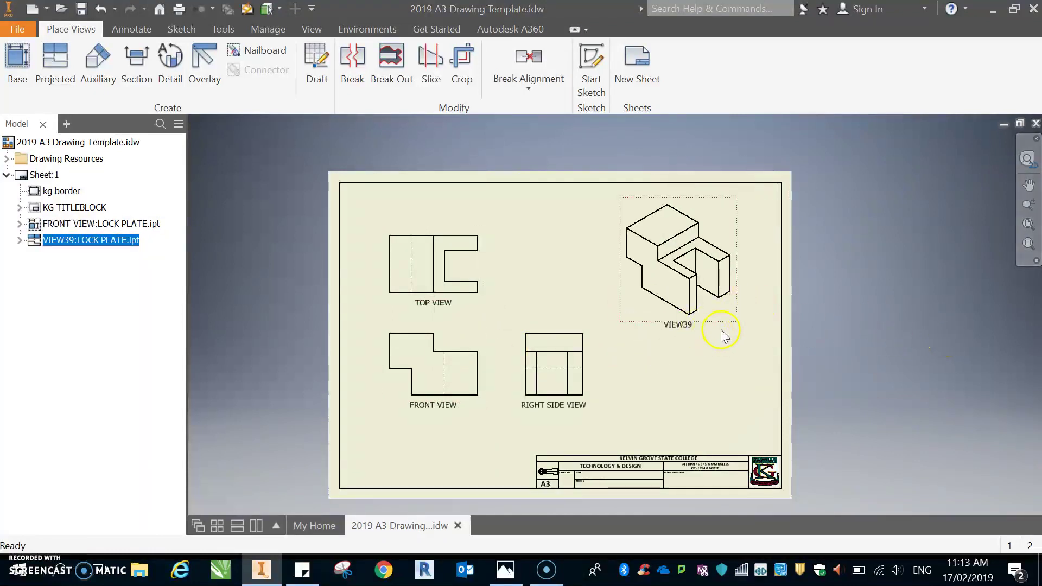
- Change VIEW39's label text to ISOMETRIC VIEW
double_click(728, 328)
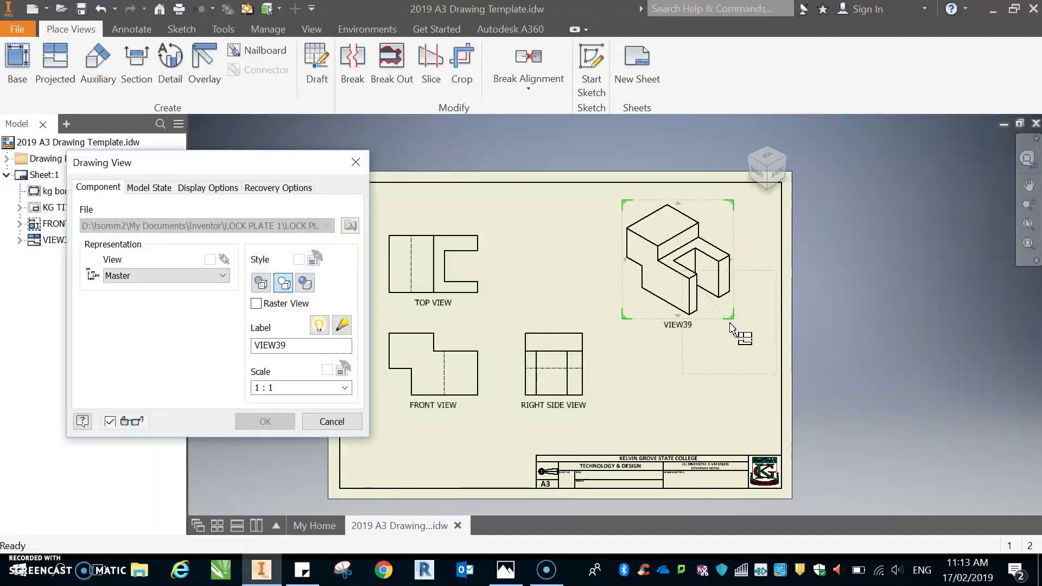
left_click_drag(297, 345, 241, 344)
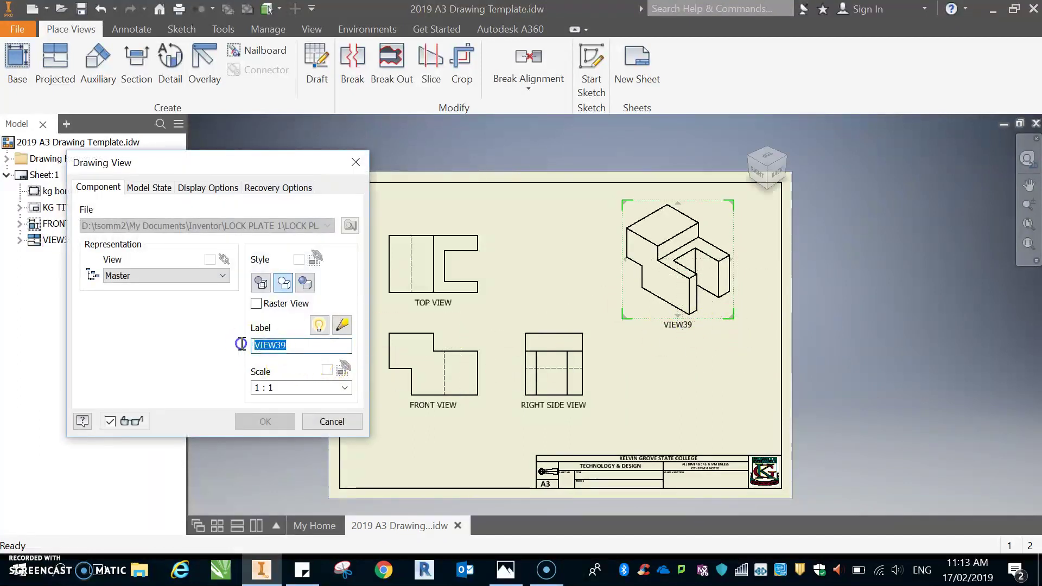
type("ISOMETRIC")
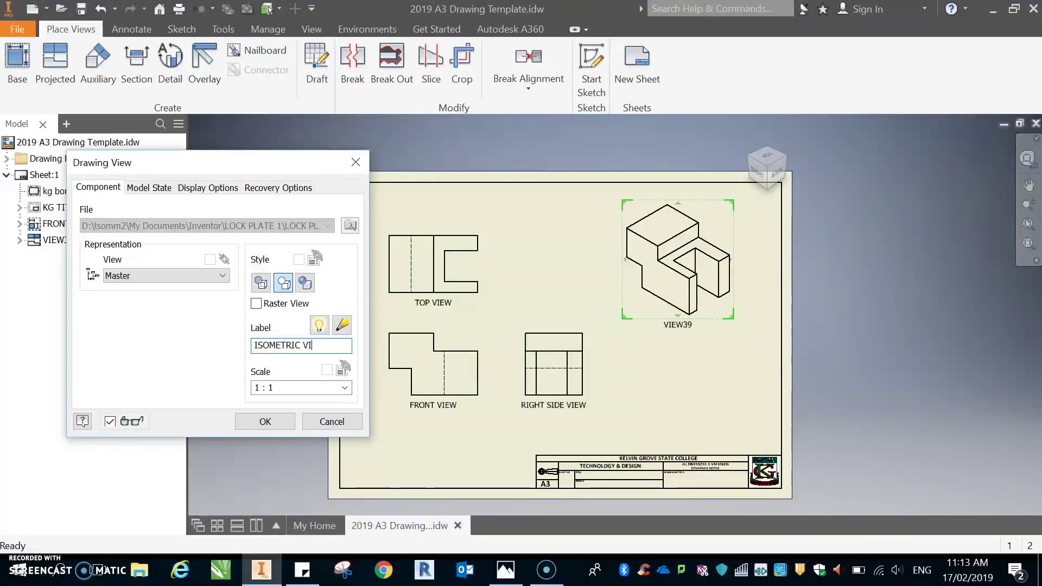
left_click(284, 421)
left_click(286, 424)
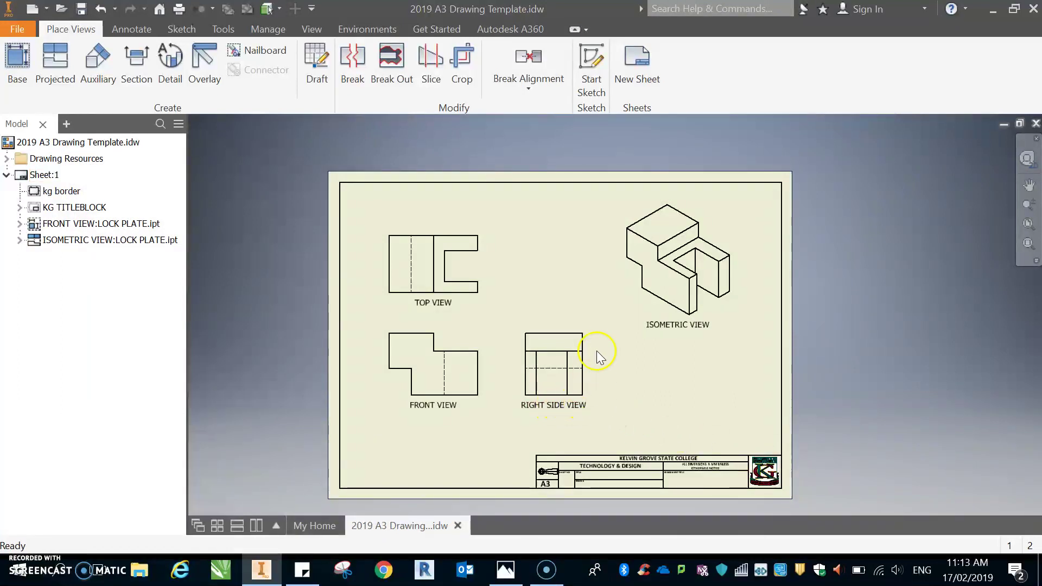
- Clear the selection and zoom in and out to inspect the labelled views and empty title block
left_click(652, 387)
scroll(662, 510, "down", 4)
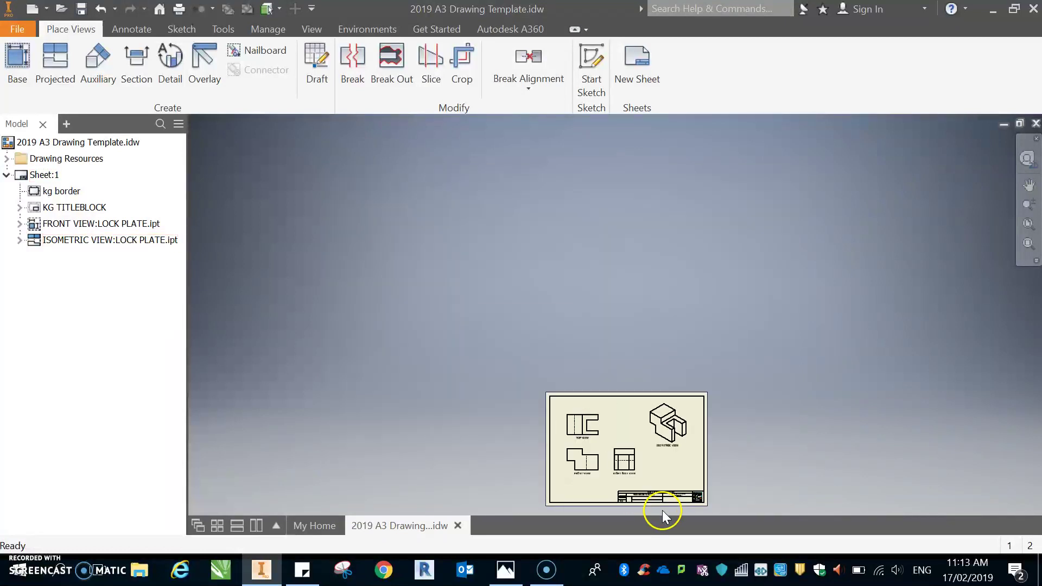
scroll(662, 510, "up", 5)
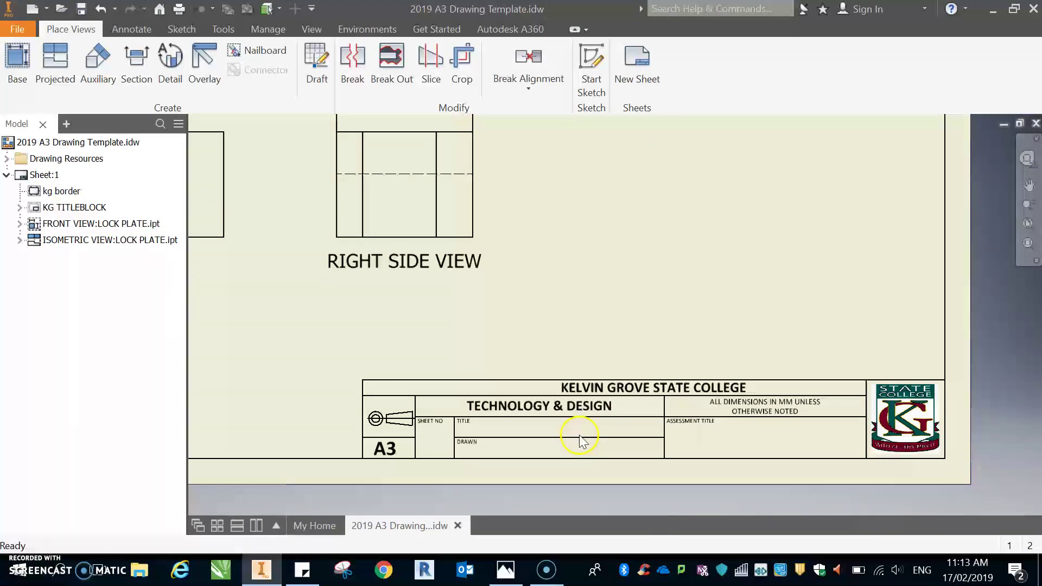
scroll(714, 454, "up", 3)
scroll(722, 453, "down", 2)
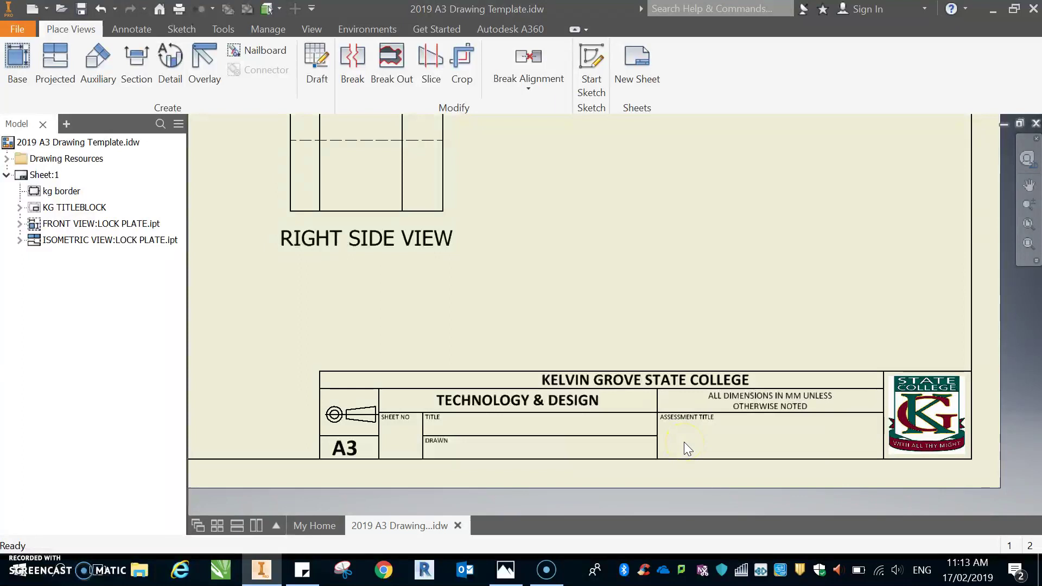
scroll(684, 441, "down", 3)
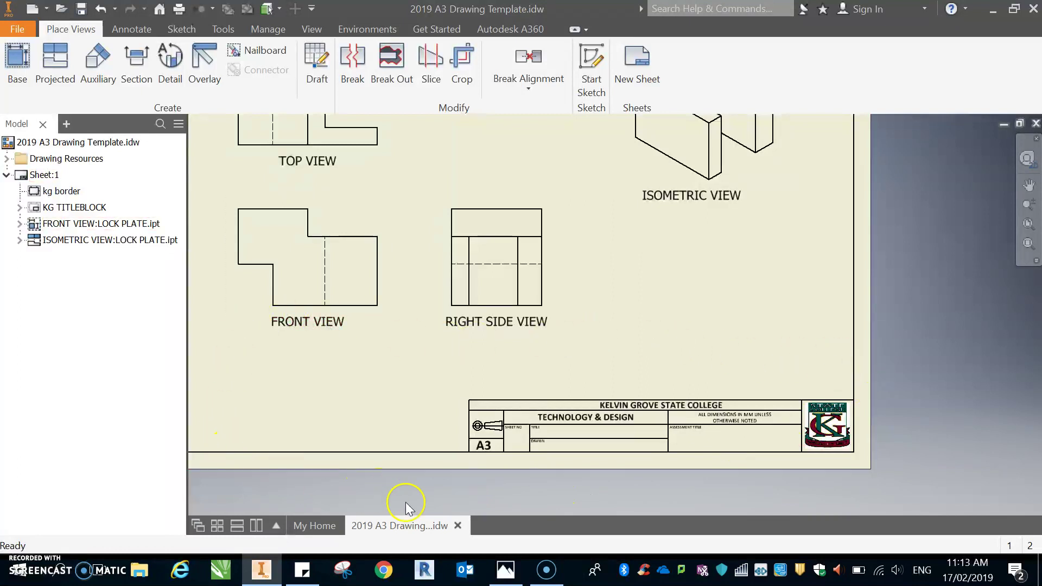
scroll(620, 448, "up", 2)
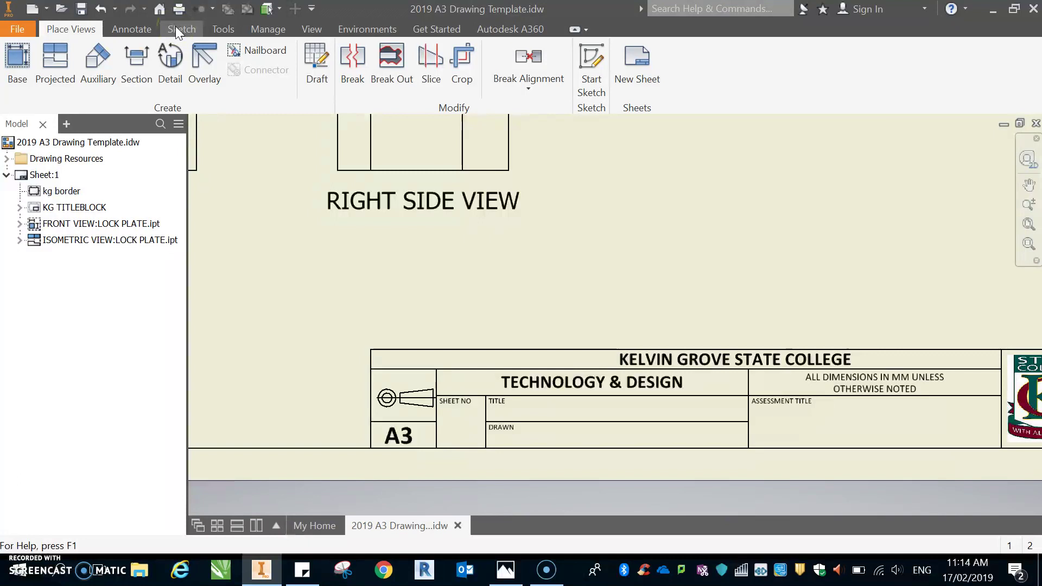
- Add a text note with the drafter's name in the title block
left_click(152, 29)
left_click(304, 68)
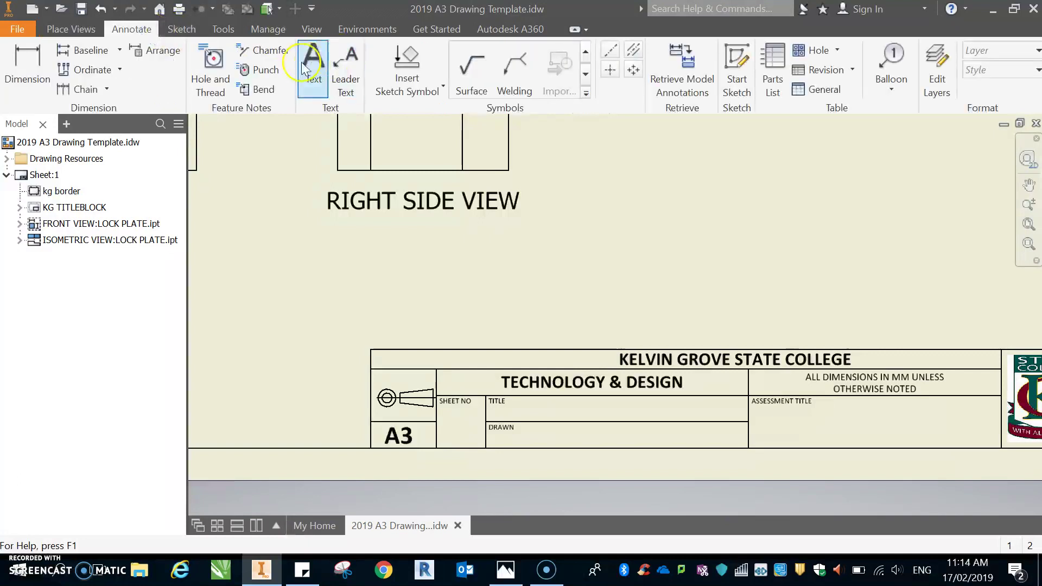
mouse_move(510, 386)
left_mouse_down()
mouse_move(505, 400)
mouse_move(515, 404)
left_mouse_up()
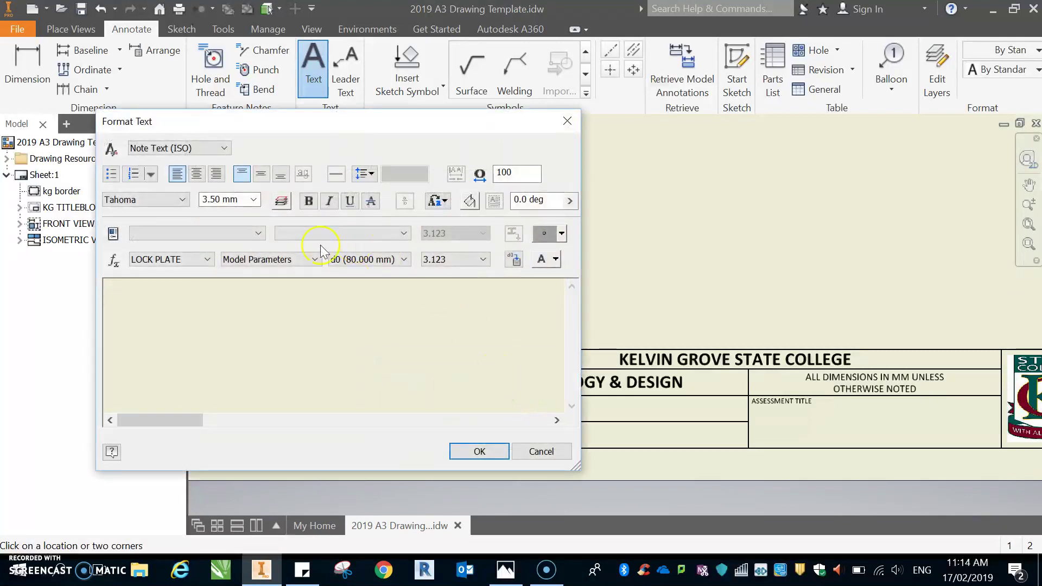
left_click(123, 291)
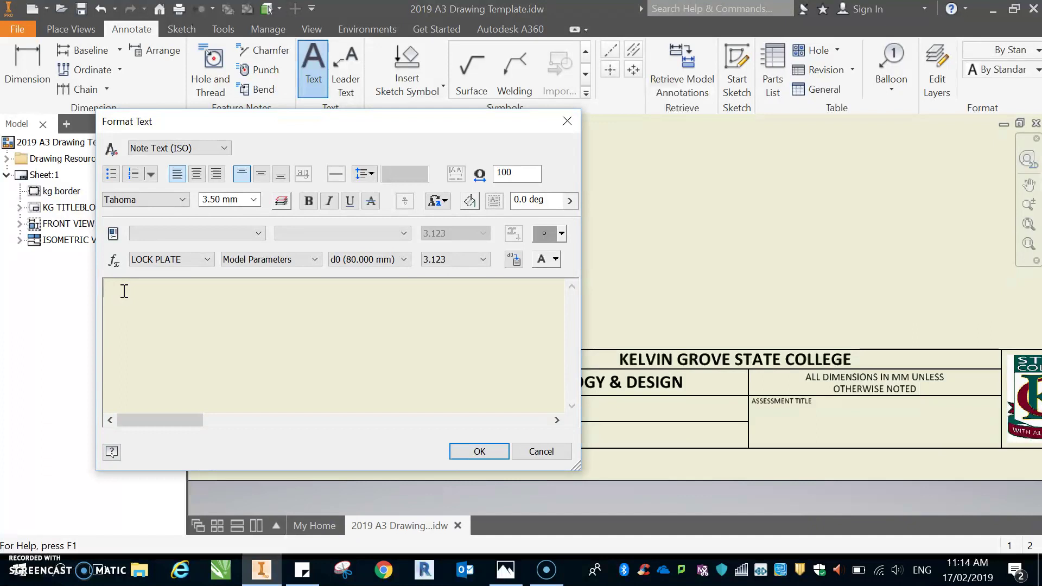
type("MR SOMMER")
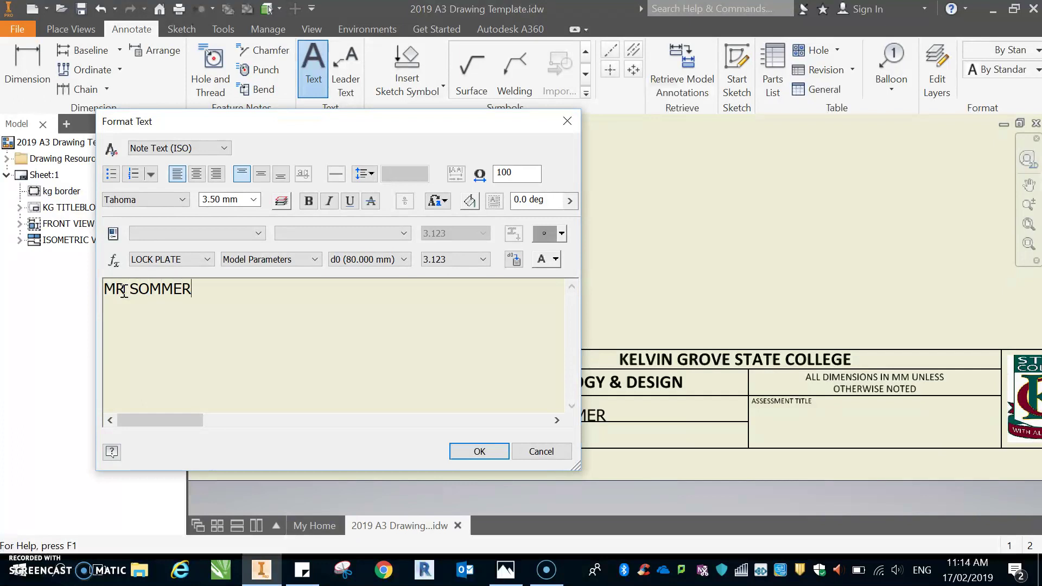
left_click(479, 451)
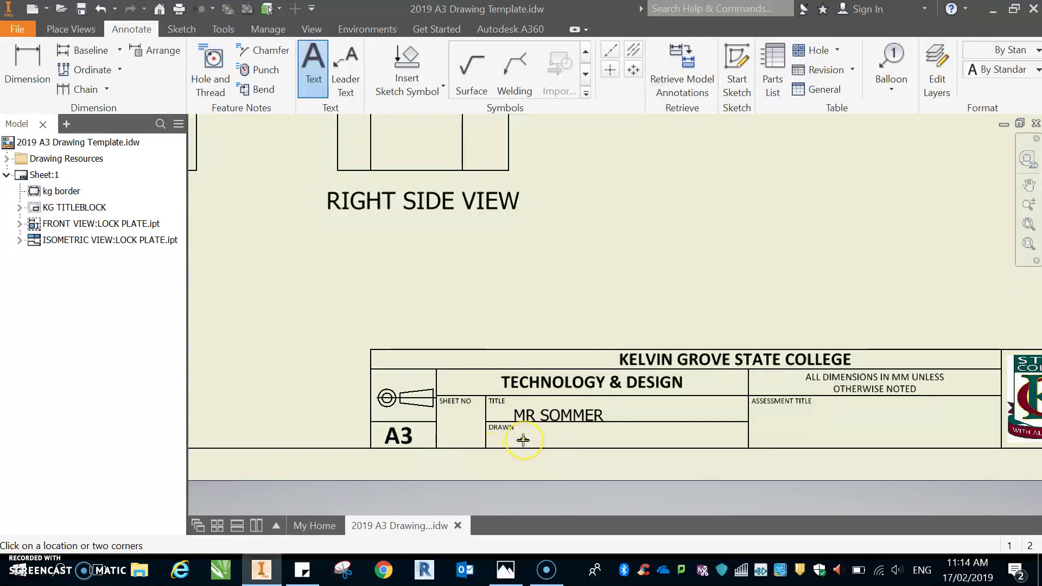
key("Escape")
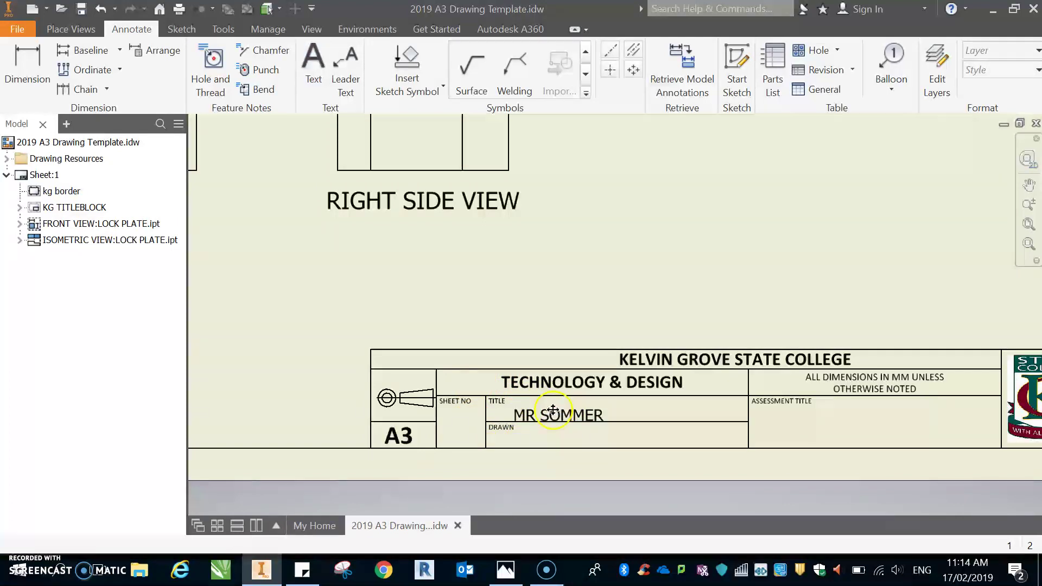
- Move the name note into the DRAWN cell
left_click(549, 415)
left_click_drag(551, 428, 562, 432)
left_click(653, 493)
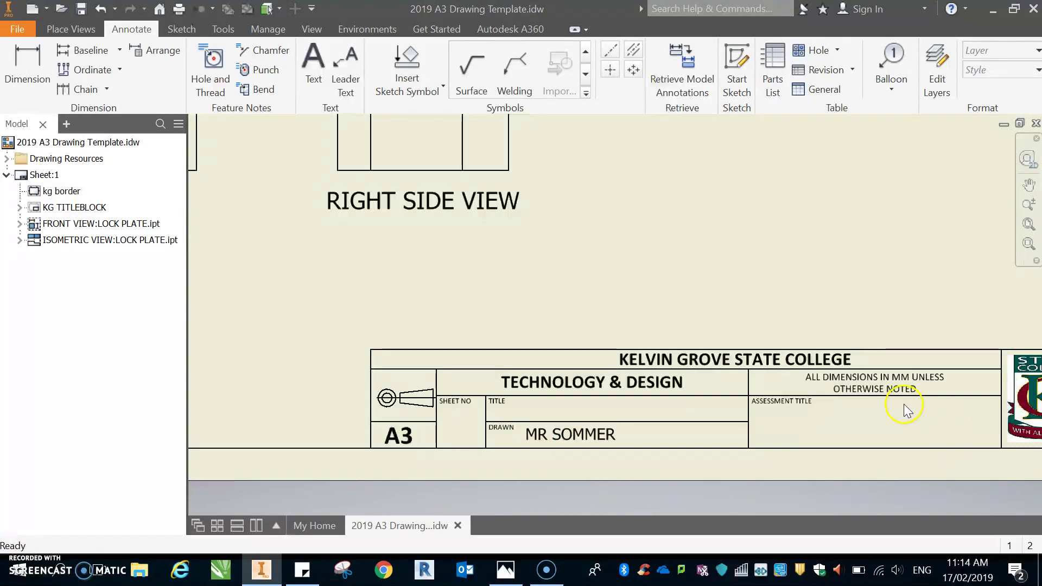
- Enlarge the drafter's name note to 5.00 mm text height
left_click(579, 432)
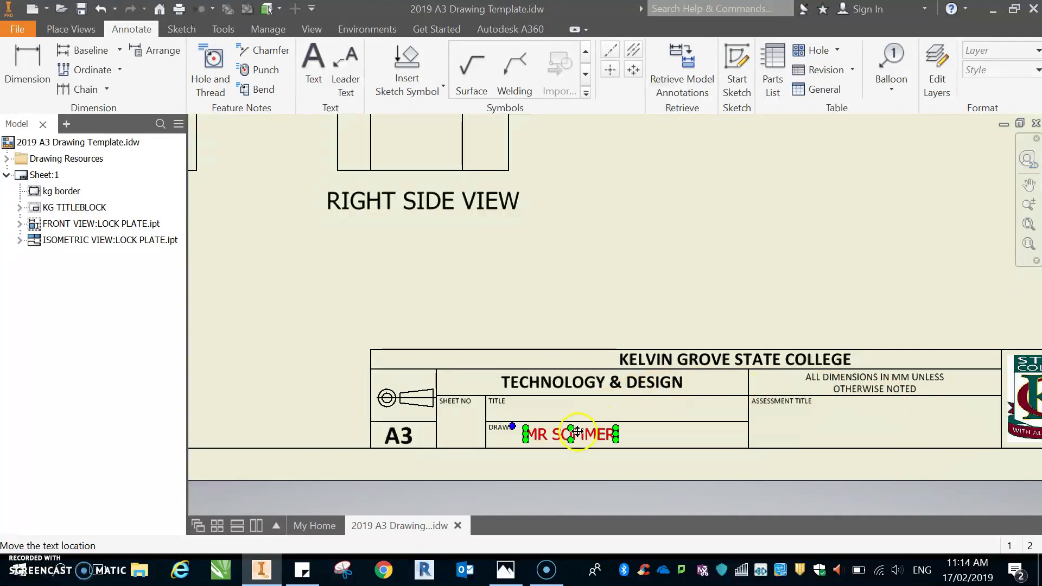
left_click(579, 434)
left_click(585, 435)
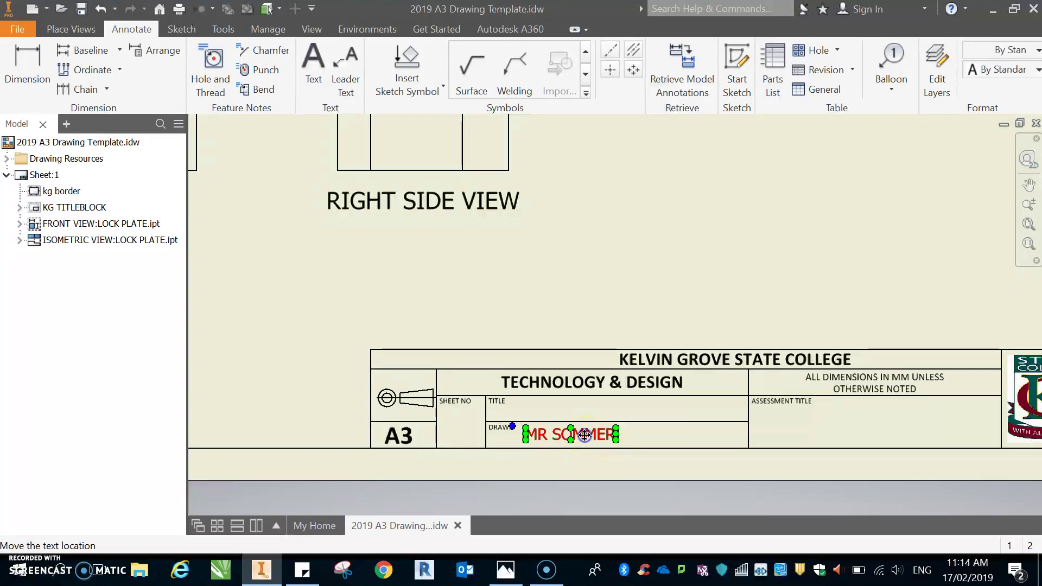
double_click(585, 435)
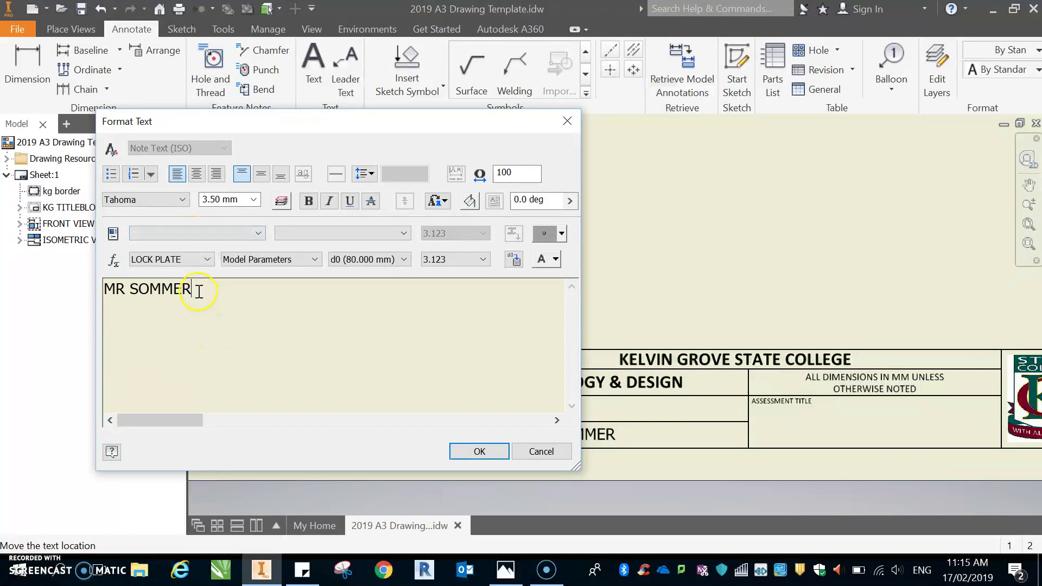
left_click_drag(199, 291, 103, 288)
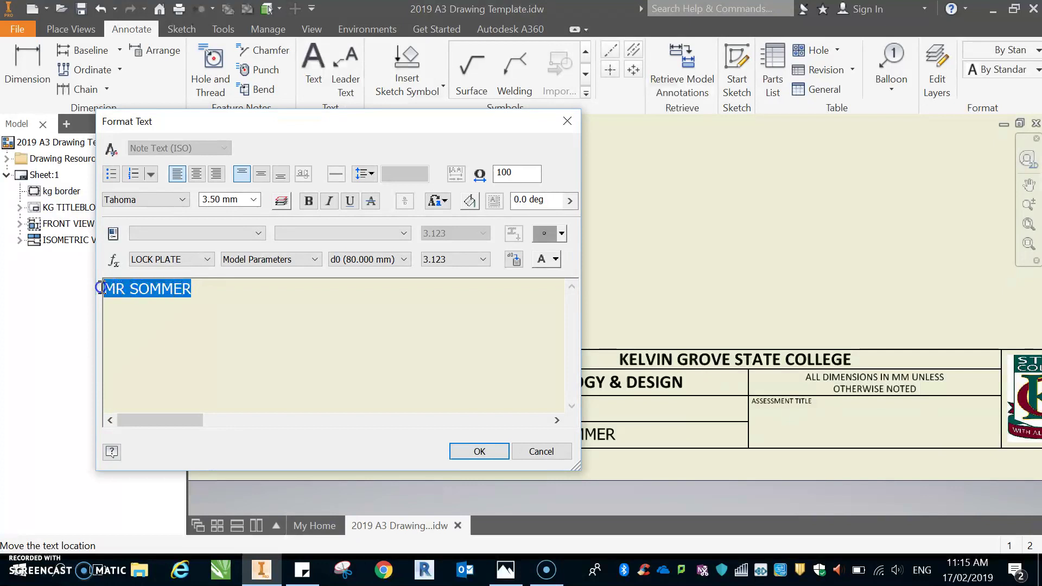
left_click(253, 200)
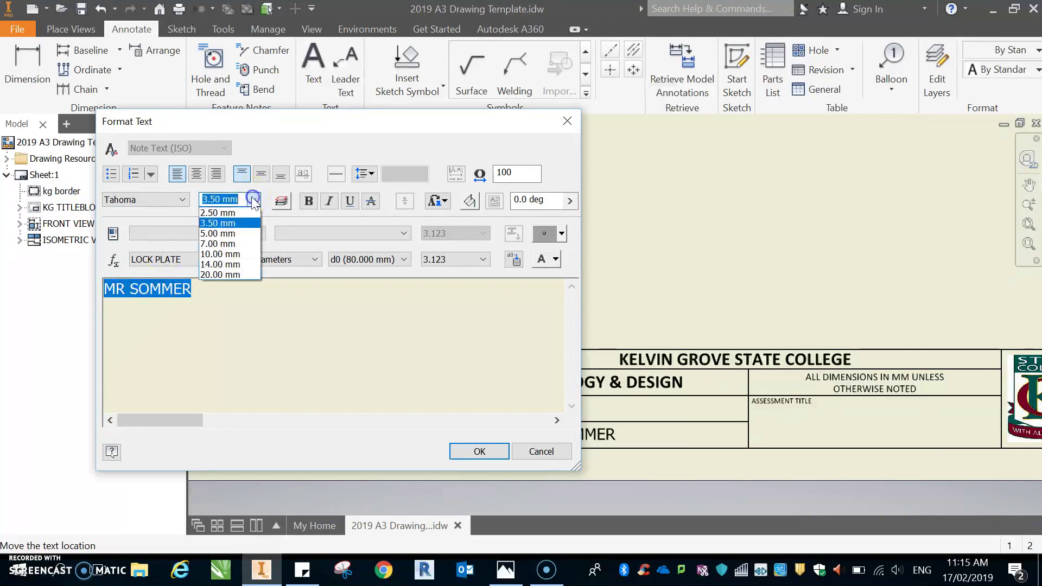
left_click(213, 234)
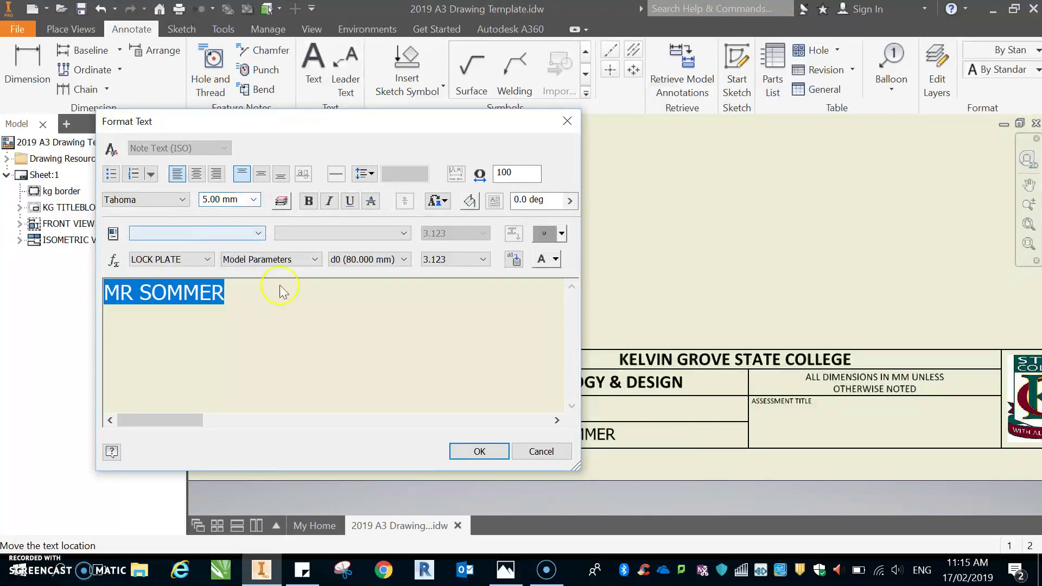
left_click(478, 450)
- Nudge the name note up and right and set its height back to 3.50 mm
left_click(603, 438)
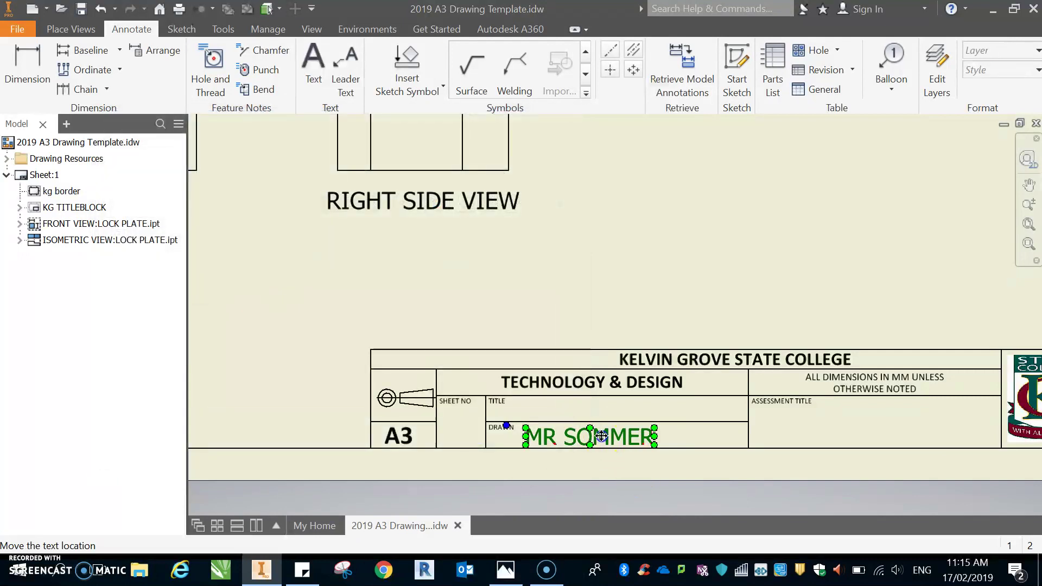
left_click(602, 435)
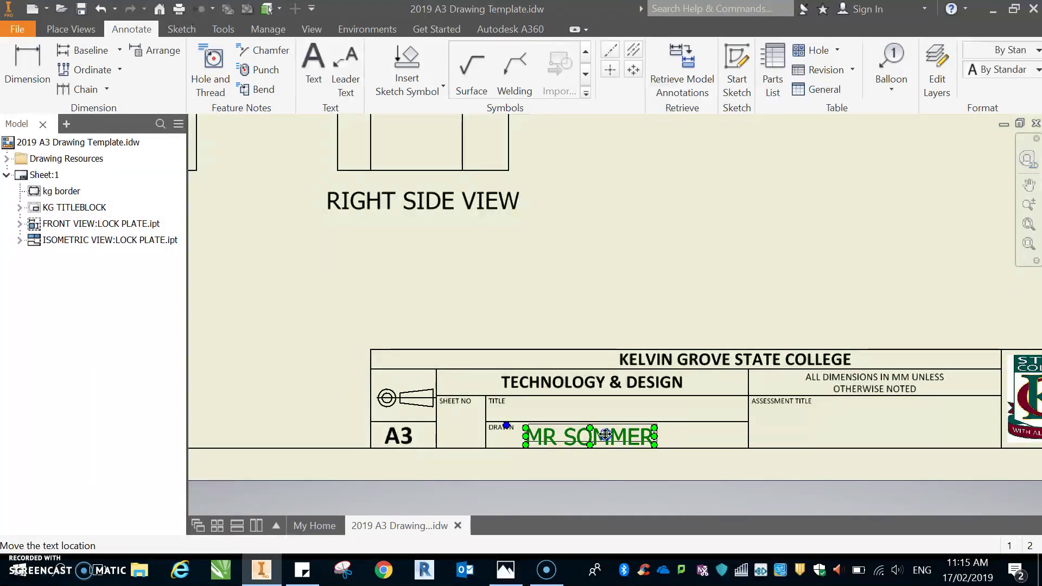
left_click_drag(605, 435, 606, 431)
double_click(606, 431)
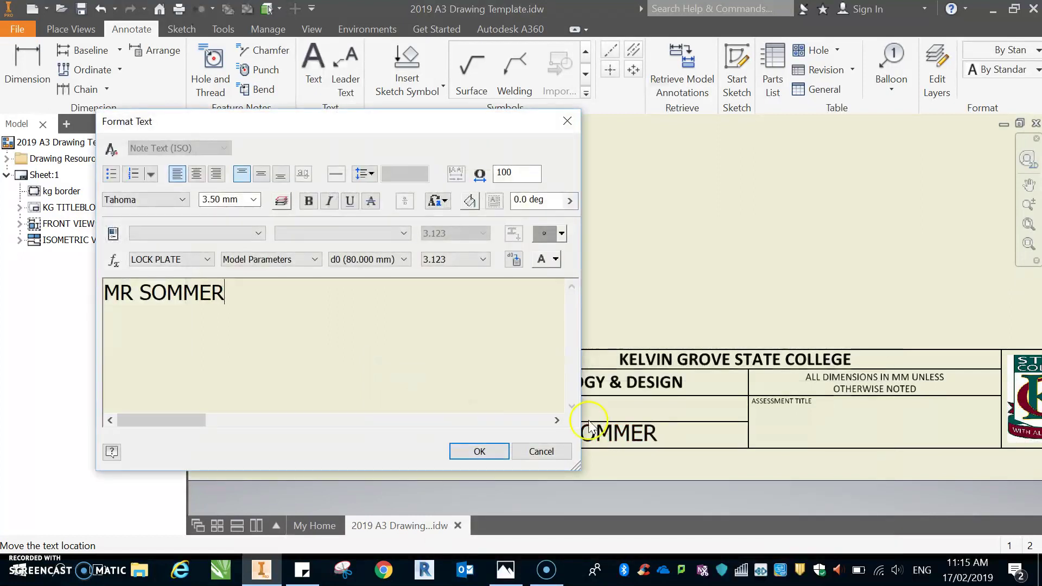
left_click_drag(221, 302, 107, 281)
left_click(108, 281)
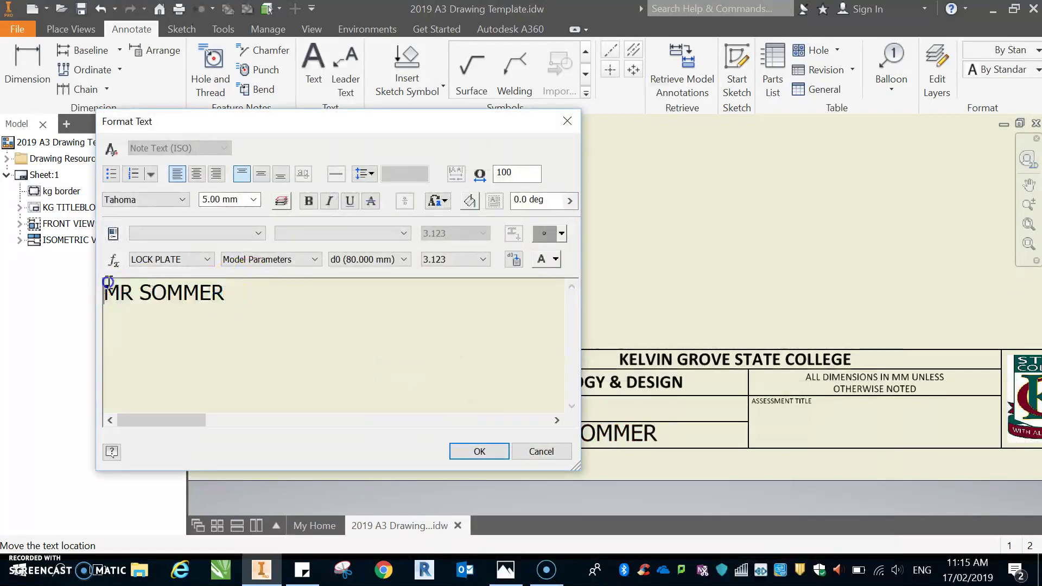
left_click(253, 200)
left_click(233, 219)
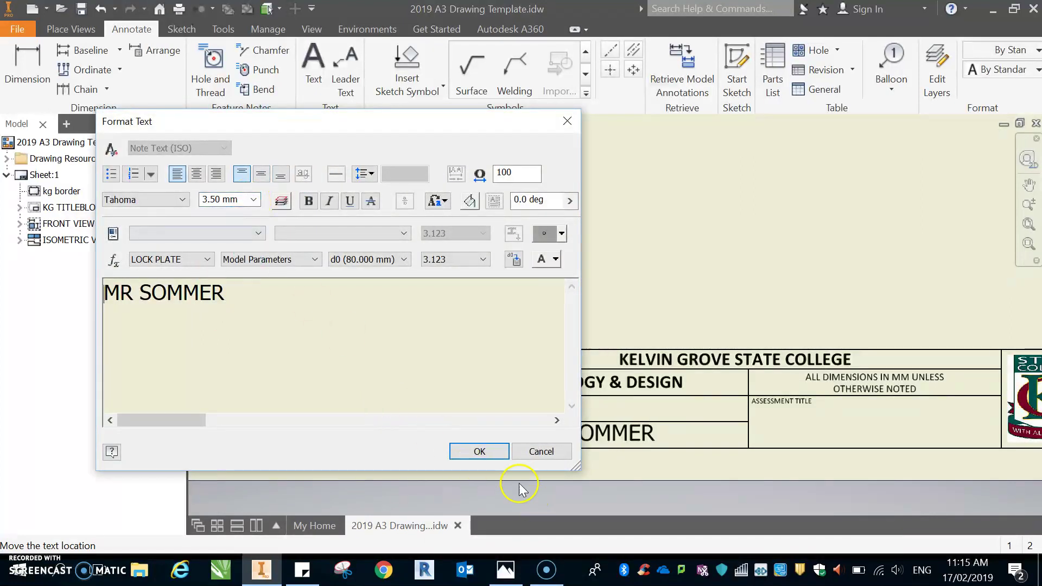
left_click(458, 451)
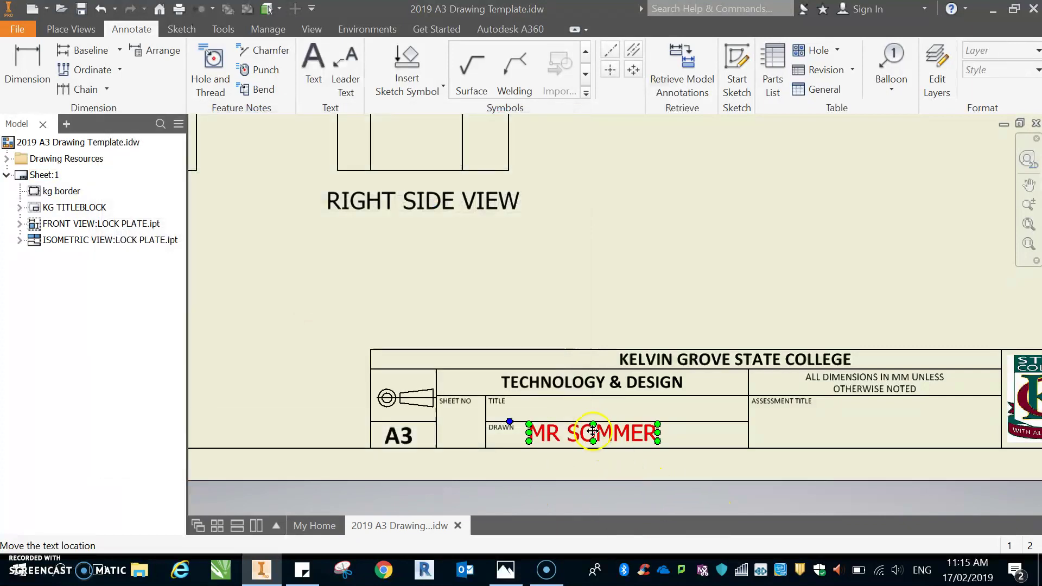
- Shift the name note slightly left and reapply the 3.50 mm text height
left_click(593, 433)
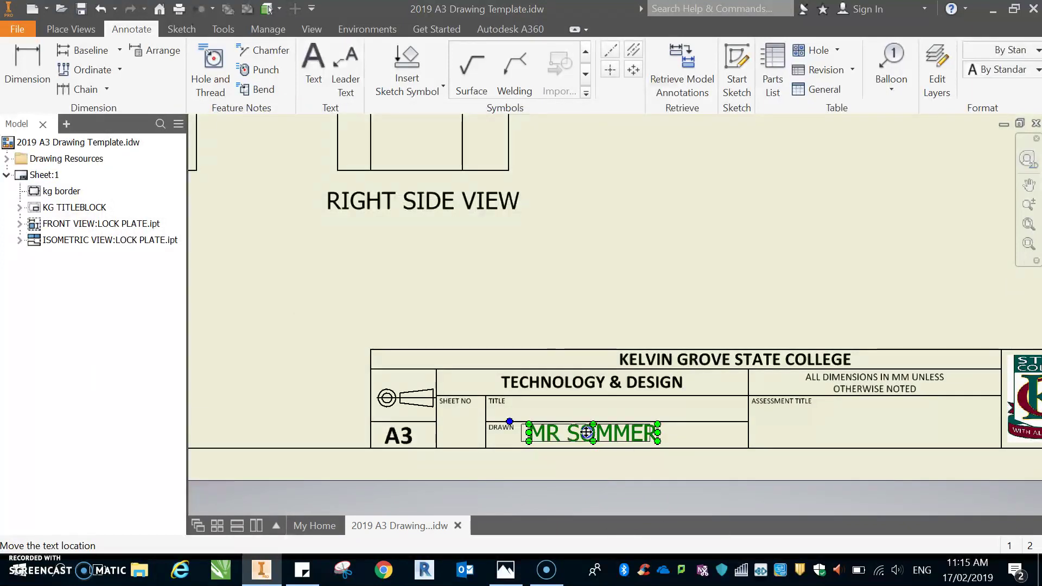
left_click_drag(586, 432, 589, 433)
double_click(589, 433)
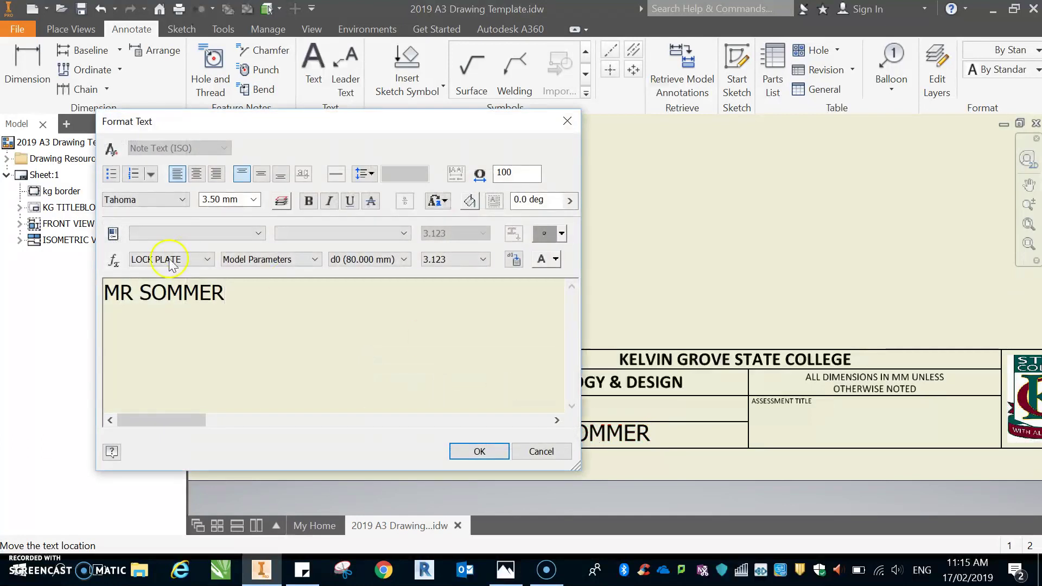
left_click_drag(225, 296, 105, 293)
left_click(254, 199)
left_click(254, 199)
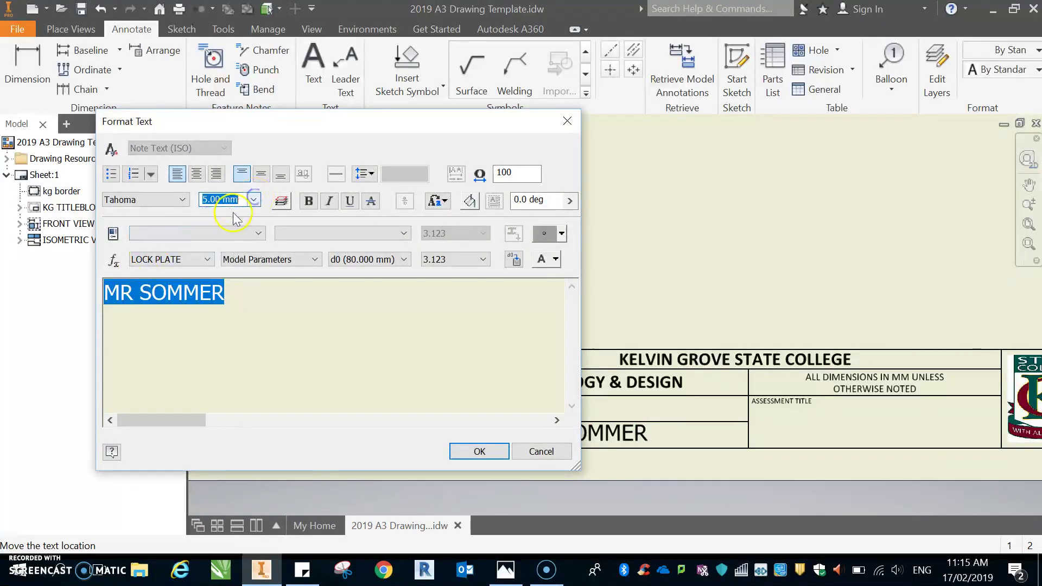
left_click(253, 199)
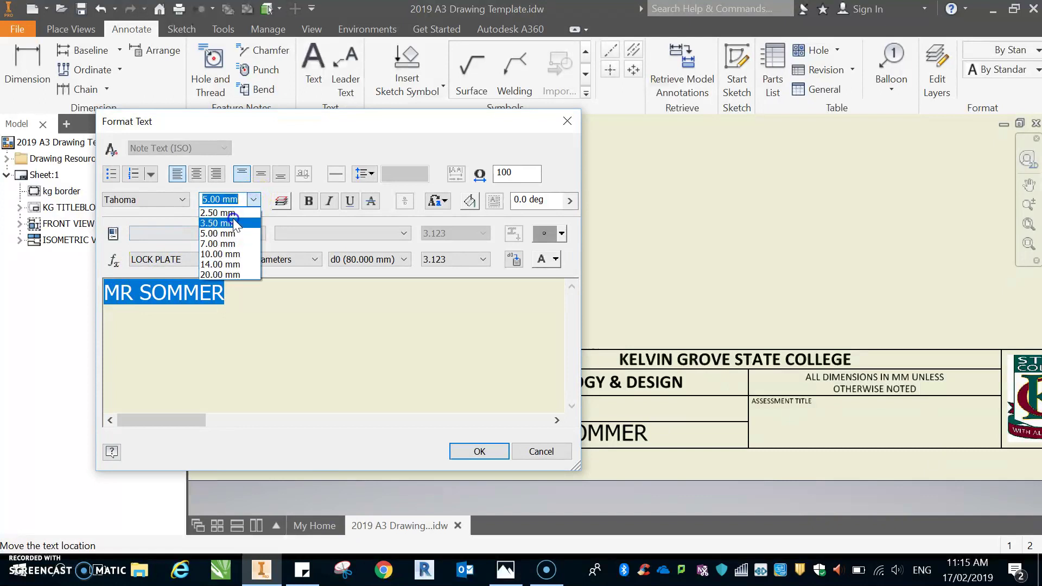
left_click(235, 224)
left_click(483, 451)
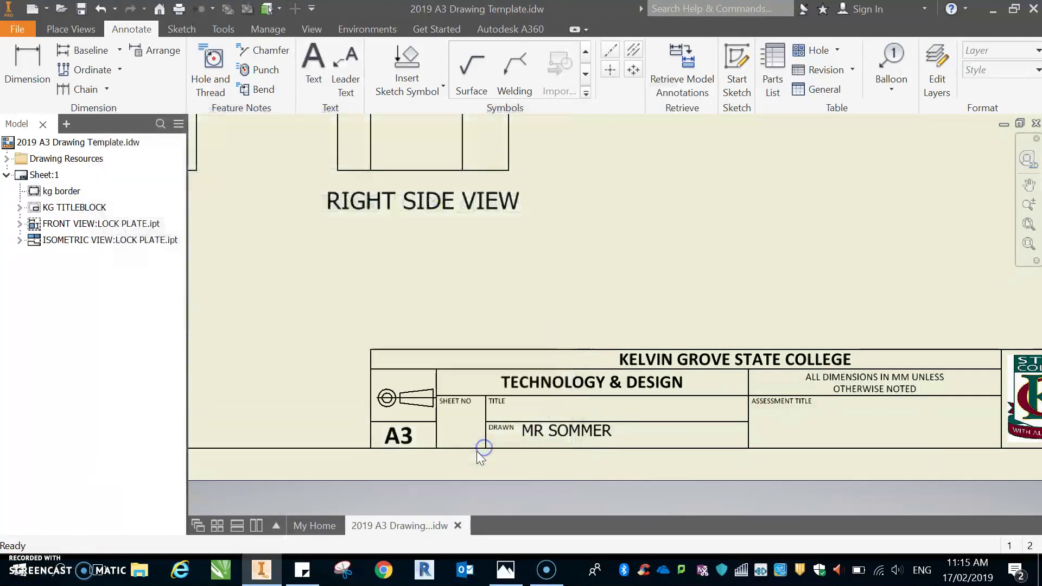
left_click(564, 432)
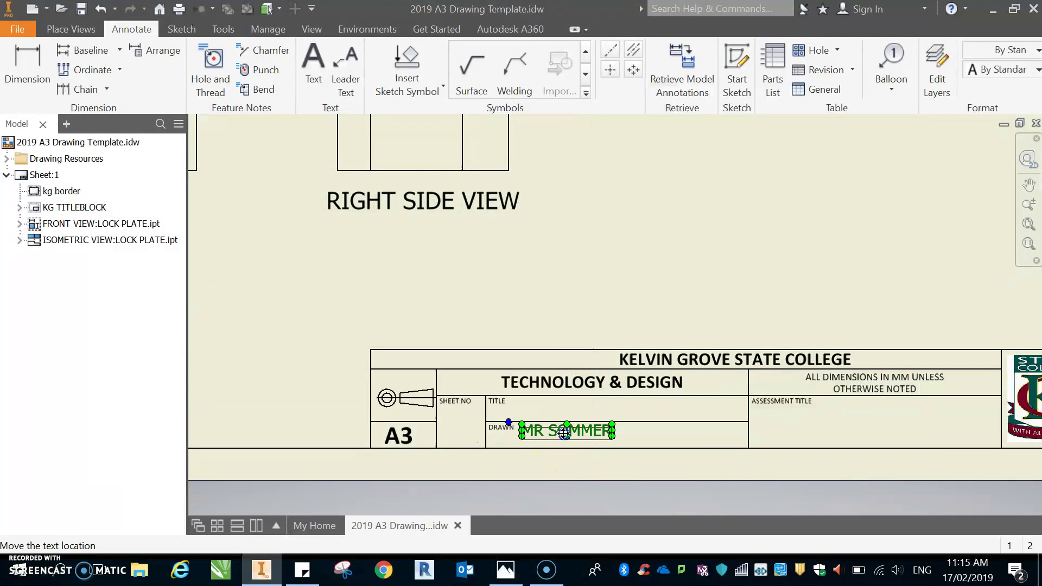
left_click(669, 487)
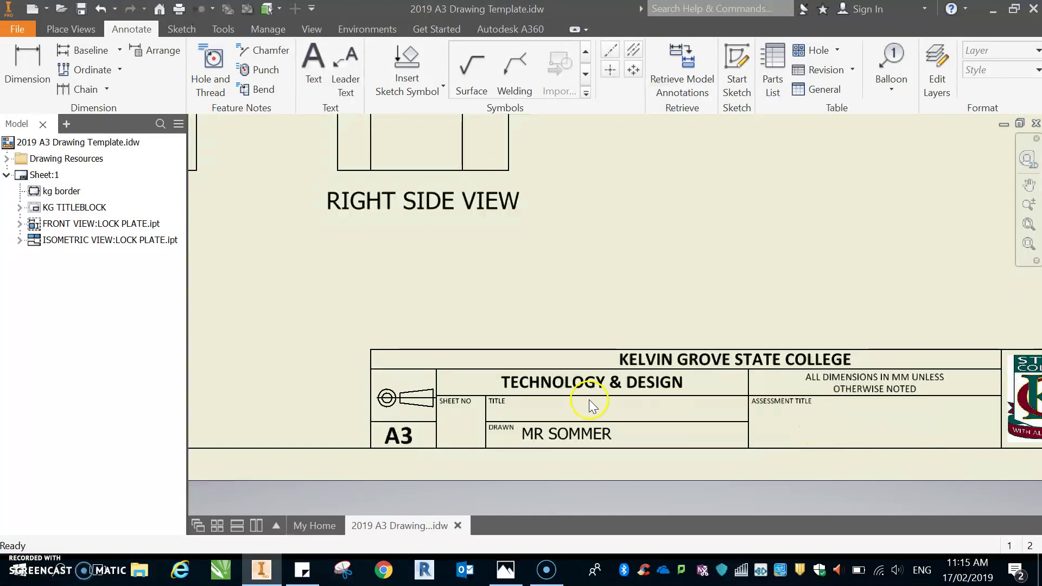
- Place a note reading ISOMETRIC VIEW & ORTHOGRAPHIC PROJECTION in the Assessment Title cell
left_click(867, 431)
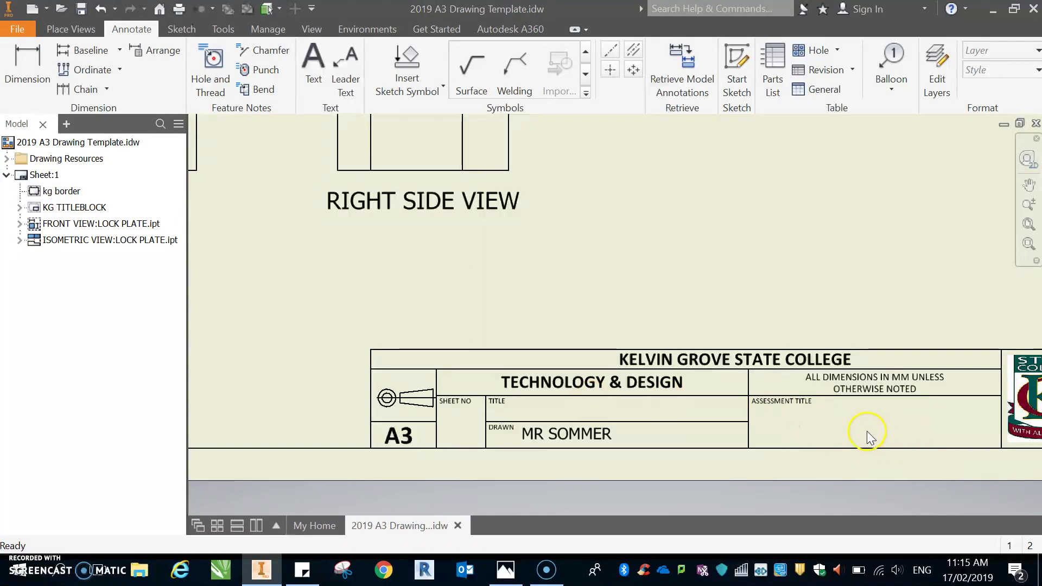
scroll(801, 410, "down", 5)
left_click(801, 409)
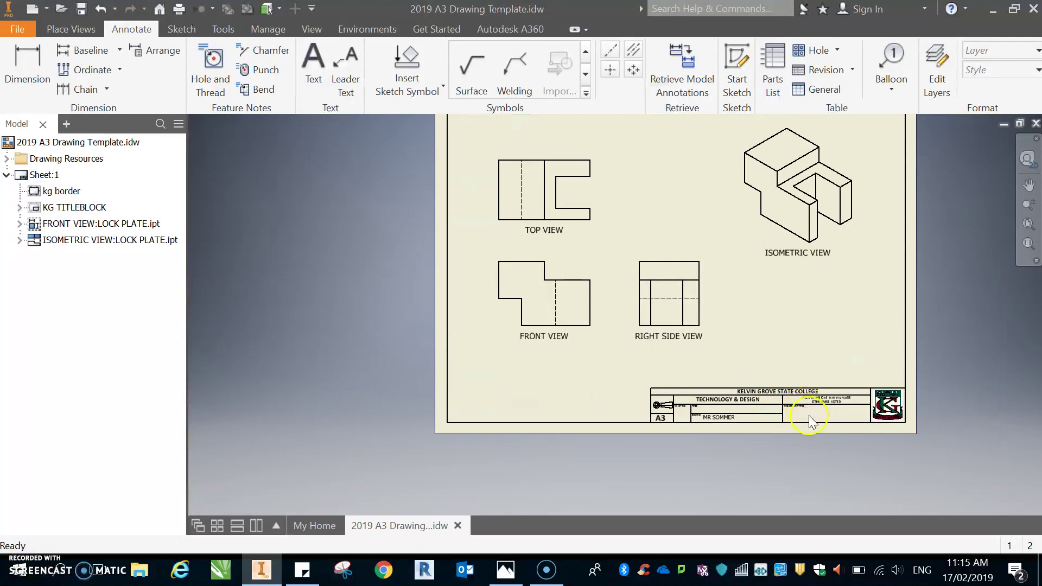
left_click(833, 407)
scroll(833, 407, "up", 3)
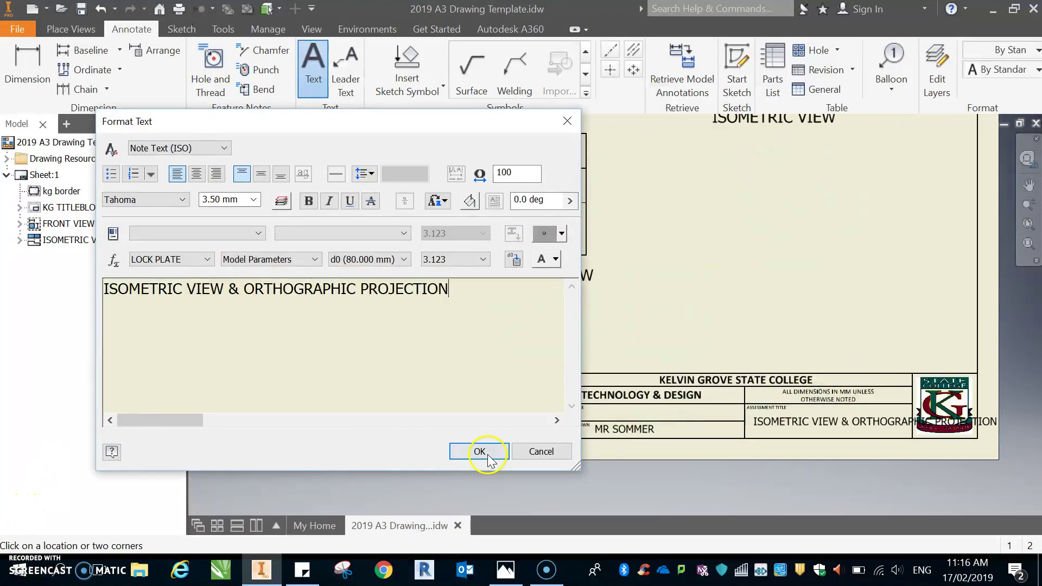
left_click(494, 457)
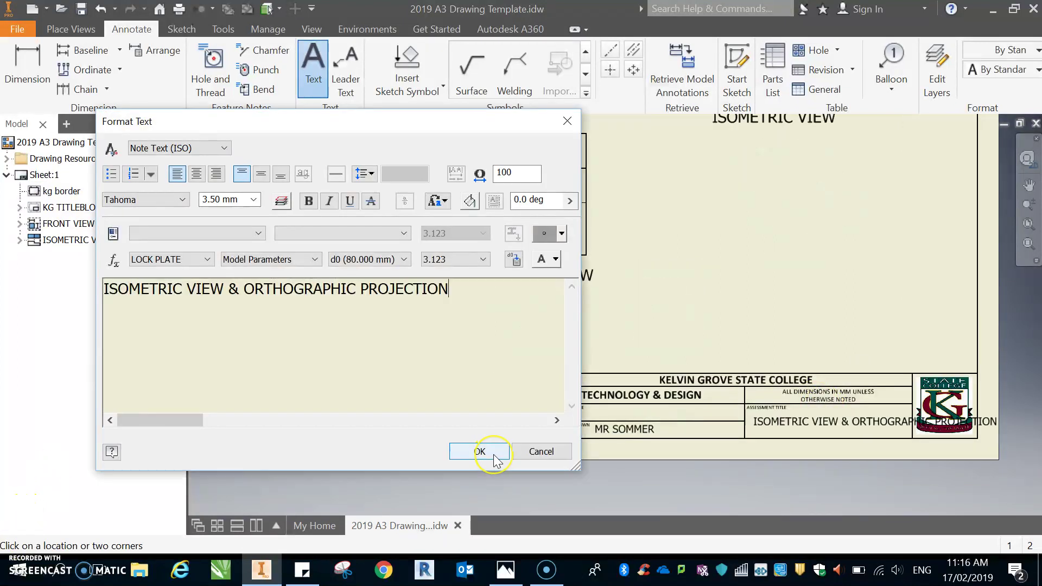
left_click(492, 404)
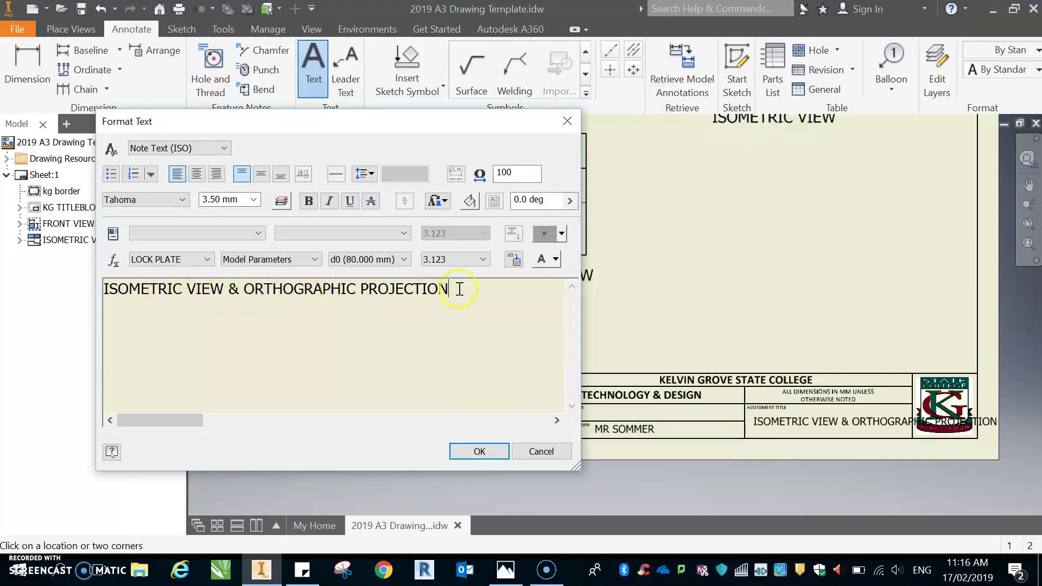
left_click(478, 451)
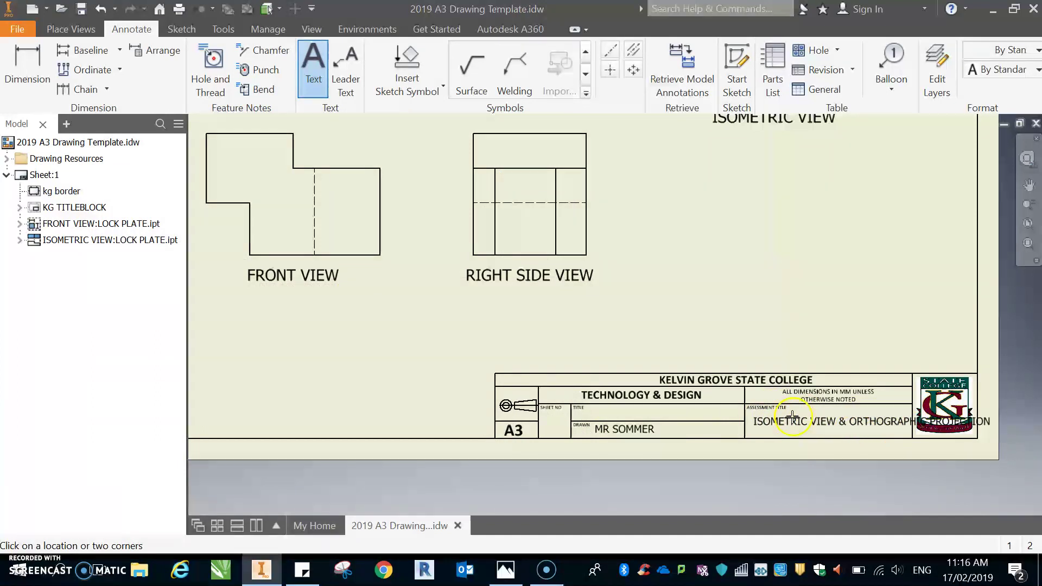
key("Escape")
- Break the assessment title onto a second line before ORTHOGRAPHIC
left_click(824, 422)
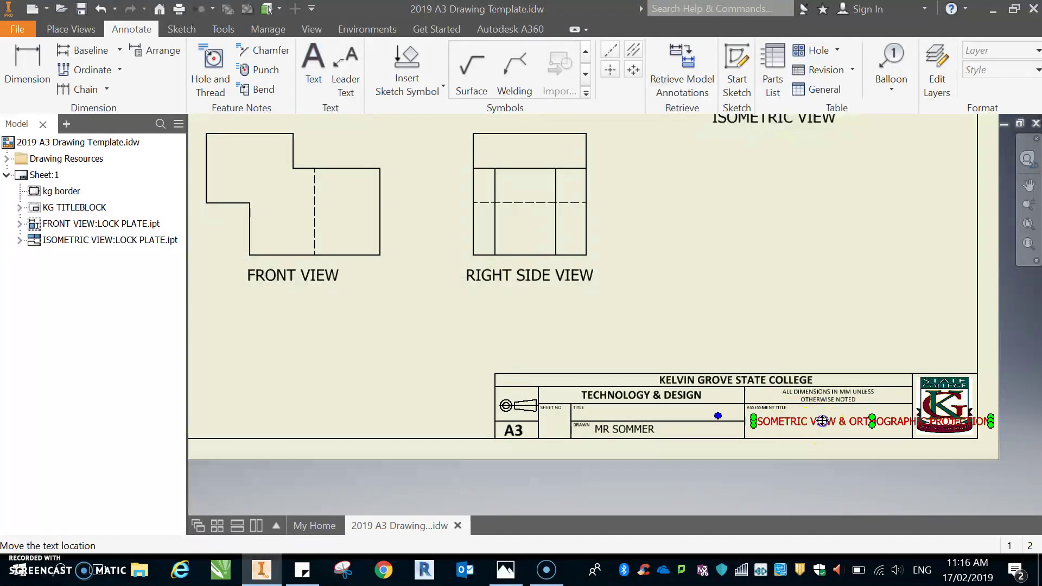
double_click(823, 422)
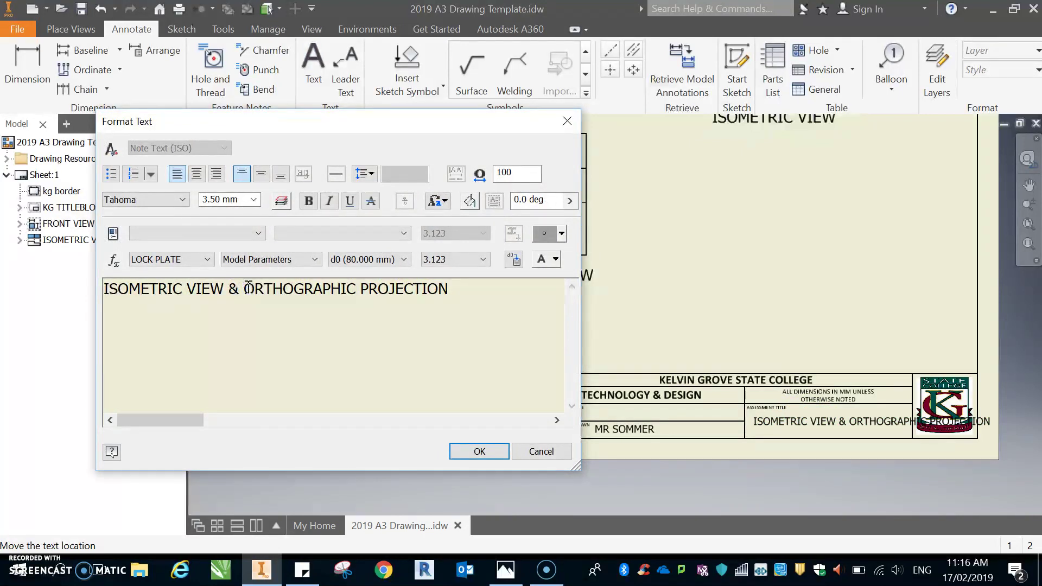
left_click(248, 288)
key("Return")
left_click(479, 451)
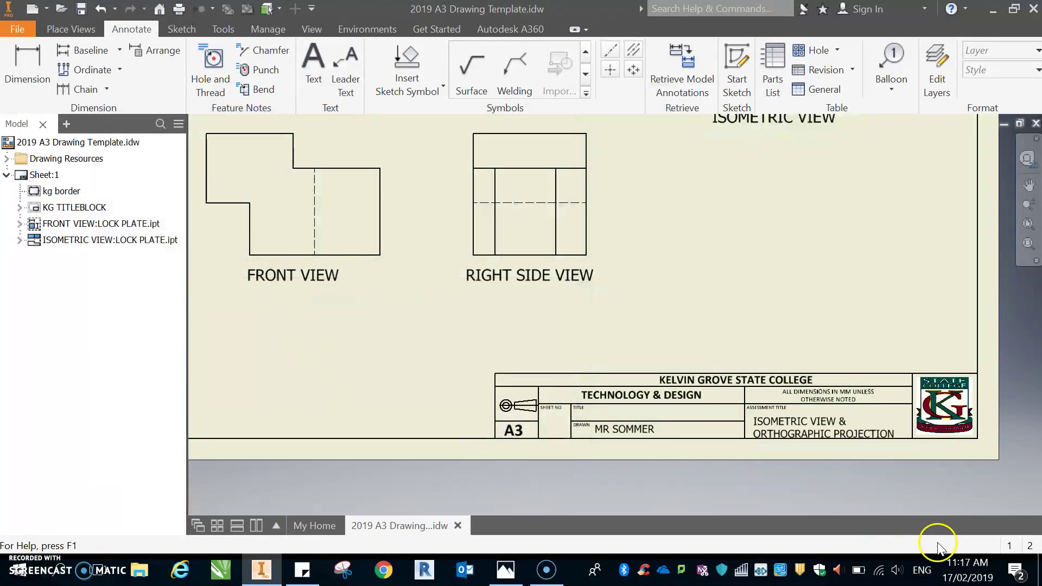
- Reposition the two-line assessment title to fit inside its cell
left_click(827, 422)
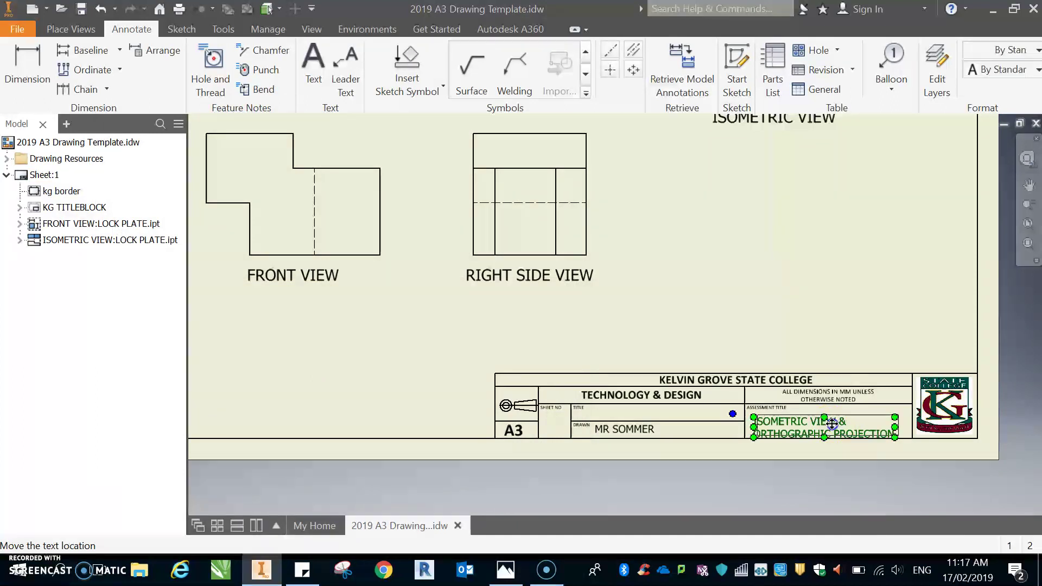
left_click_drag(828, 425, 834, 420)
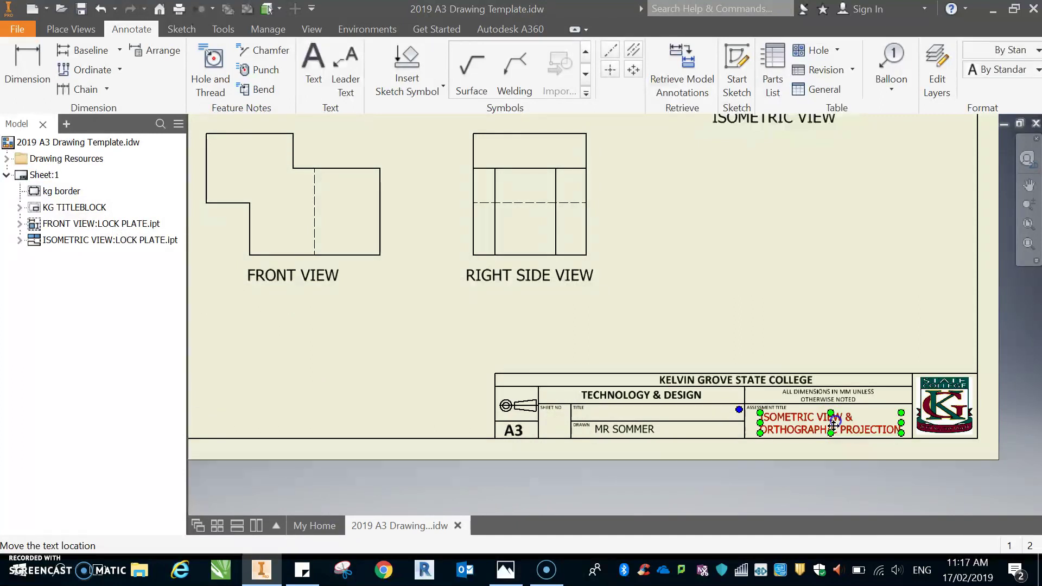
left_click(761, 470)
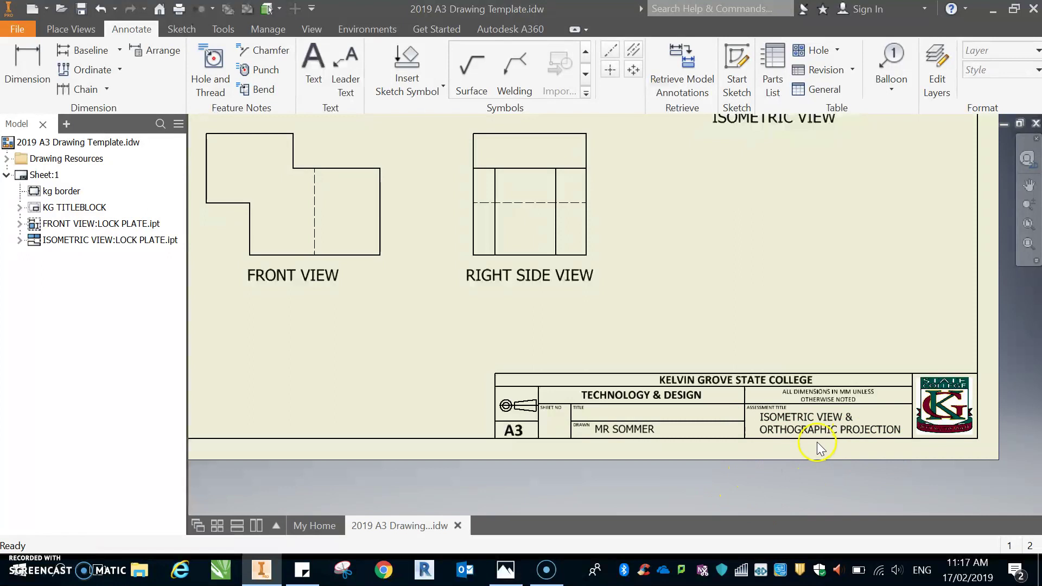
left_click(829, 421)
left_click_drag(829, 417, 836, 432)
- Add a LOCK PLATE text note in the TITLE cell
left_click(313, 68)
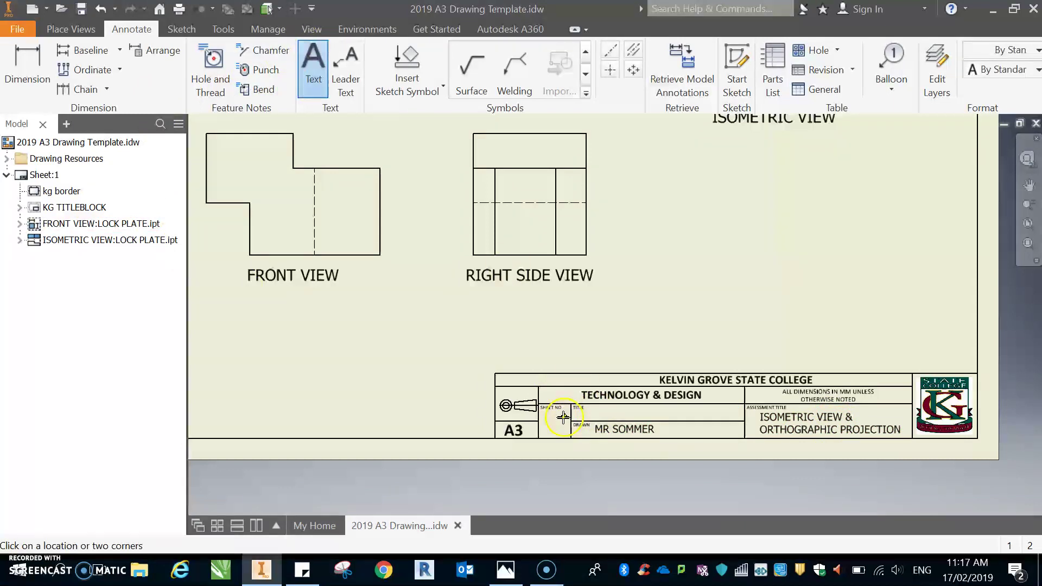
left_click(593, 412)
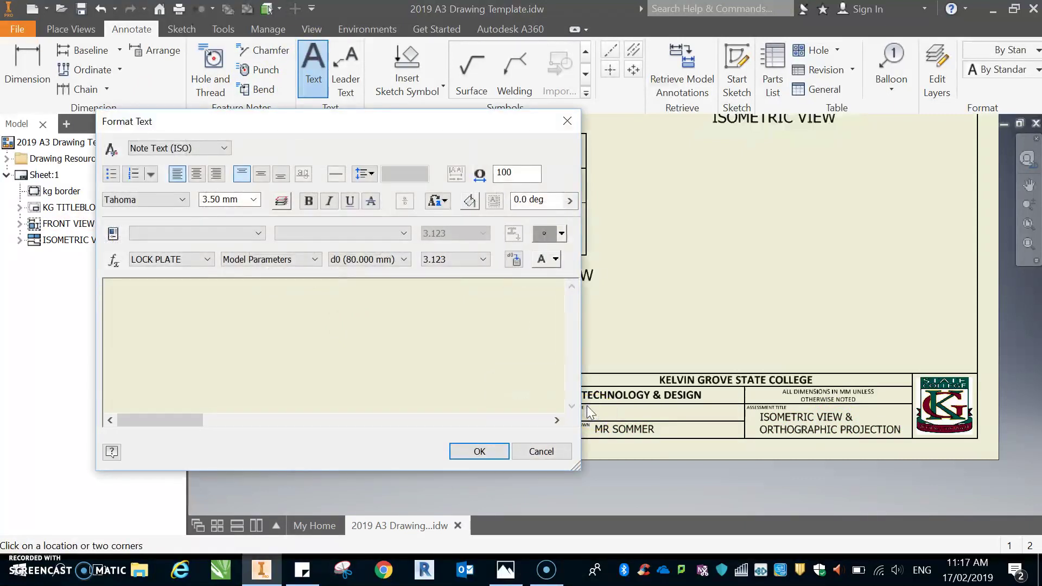
type("LOCK")
type("PLATE")
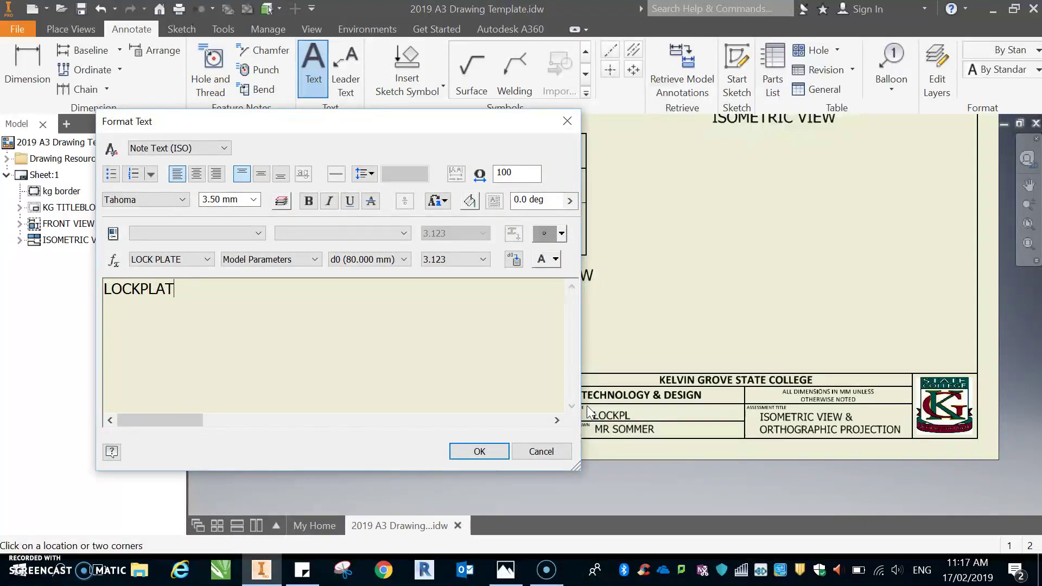
left_click(143, 288)
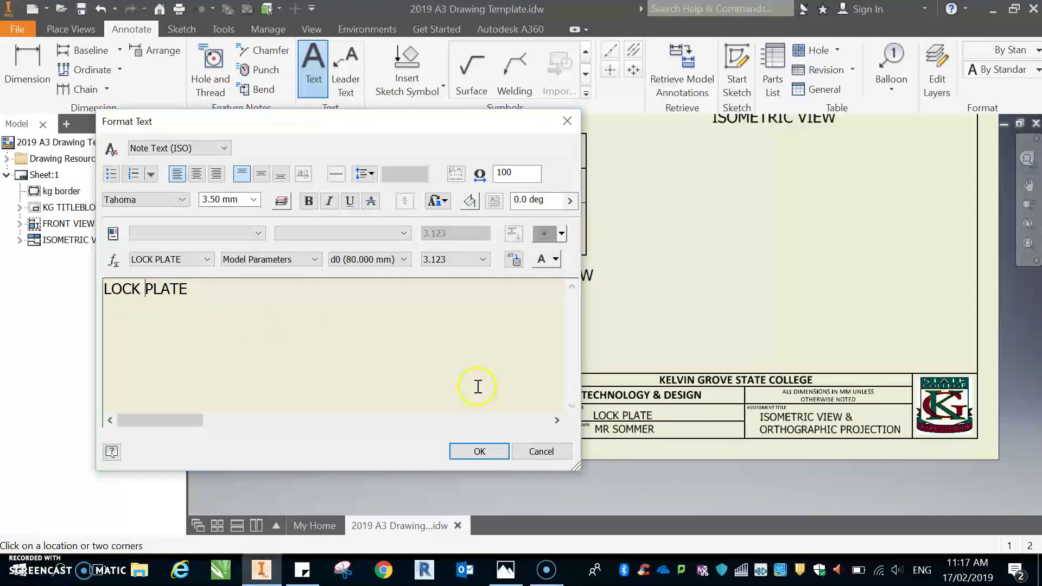
left_click(479, 451)
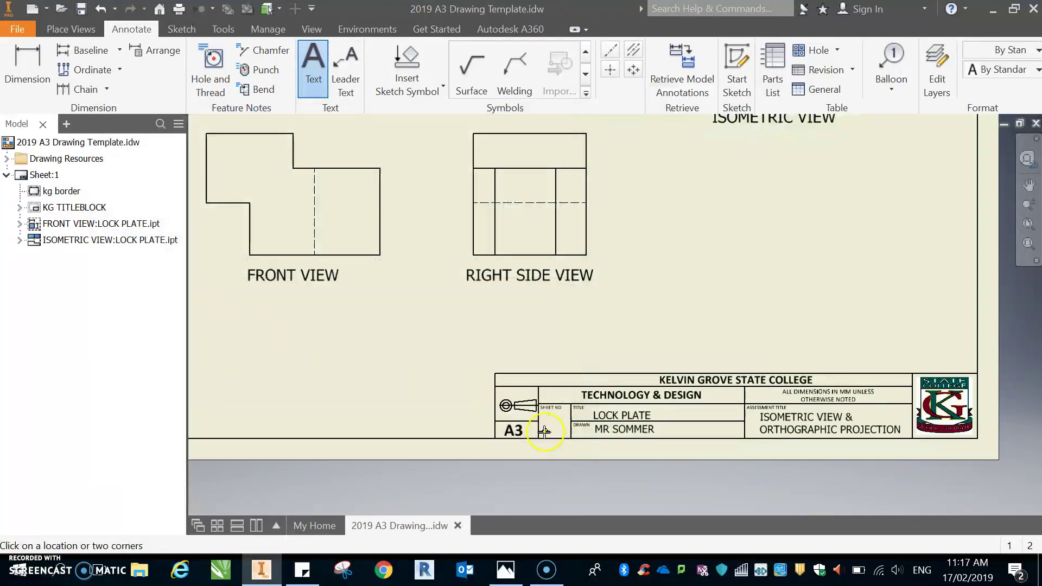
key("Escape")
- Check the LOCK PLATE title and zoom out to view the whole sheet
left_click(601, 412)
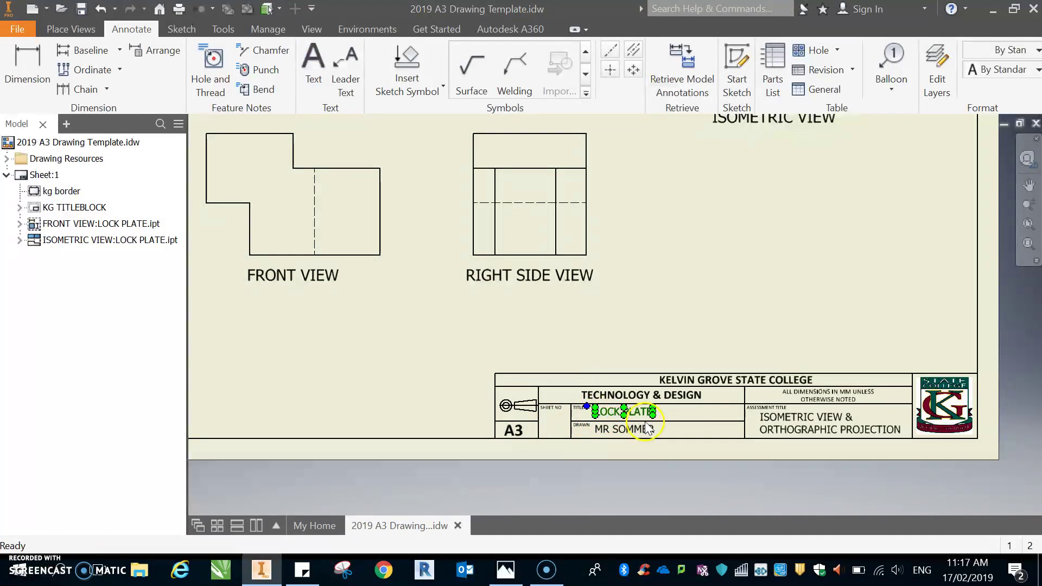
scroll(640, 415, "up", 5)
scroll(641, 416, "down", 8)
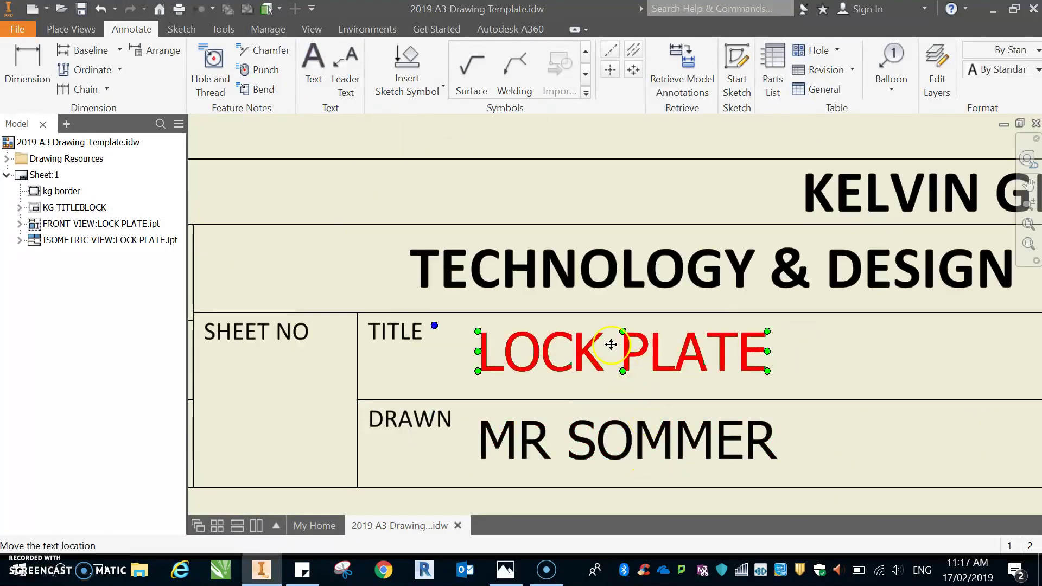
key("Escape")
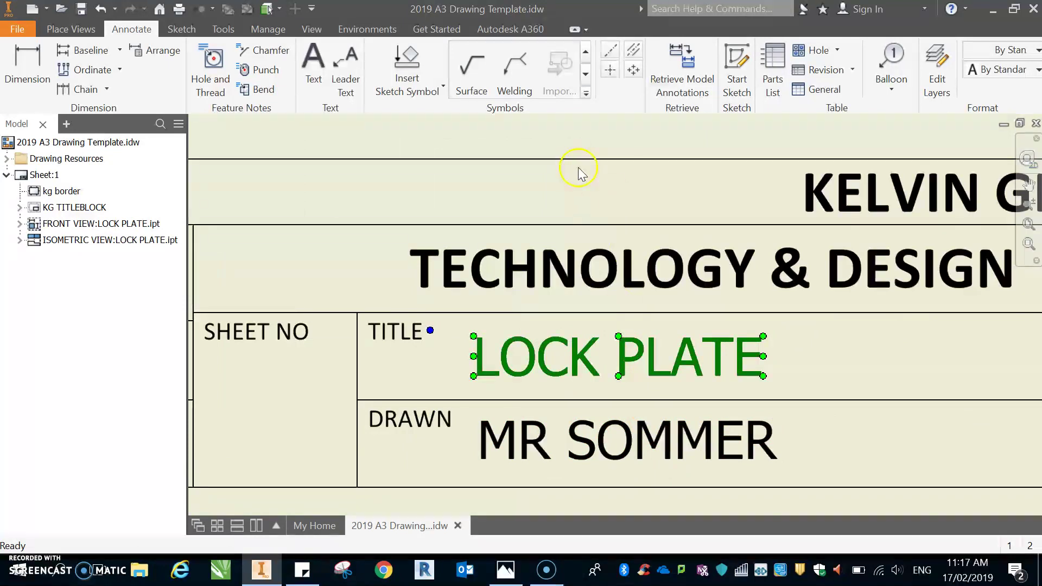
scroll(584, 174, "up", 6)
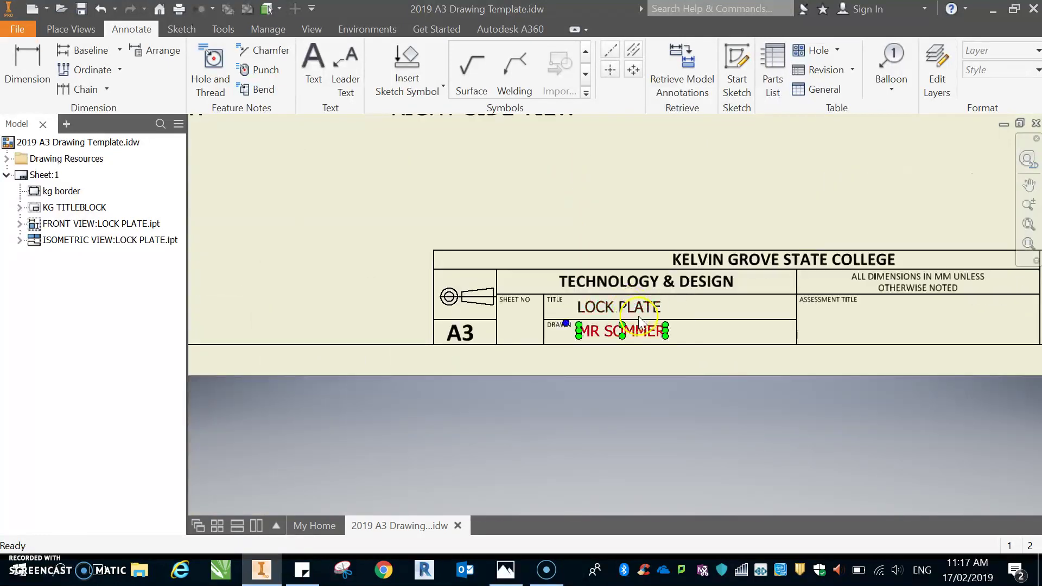
scroll(792, 233, "up", 5)
scroll(815, 177, "down", 4)
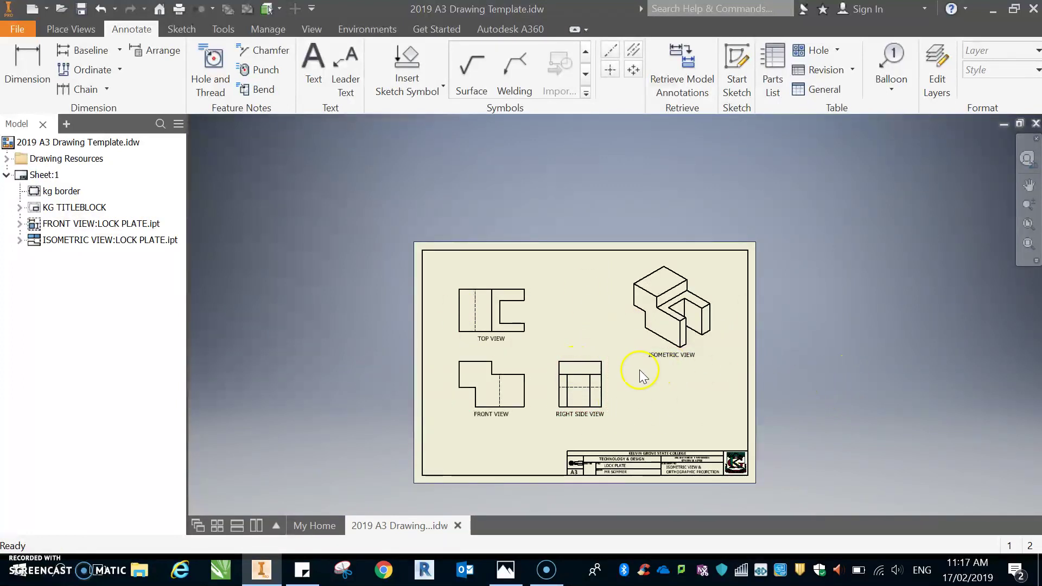
left_click(503, 402)
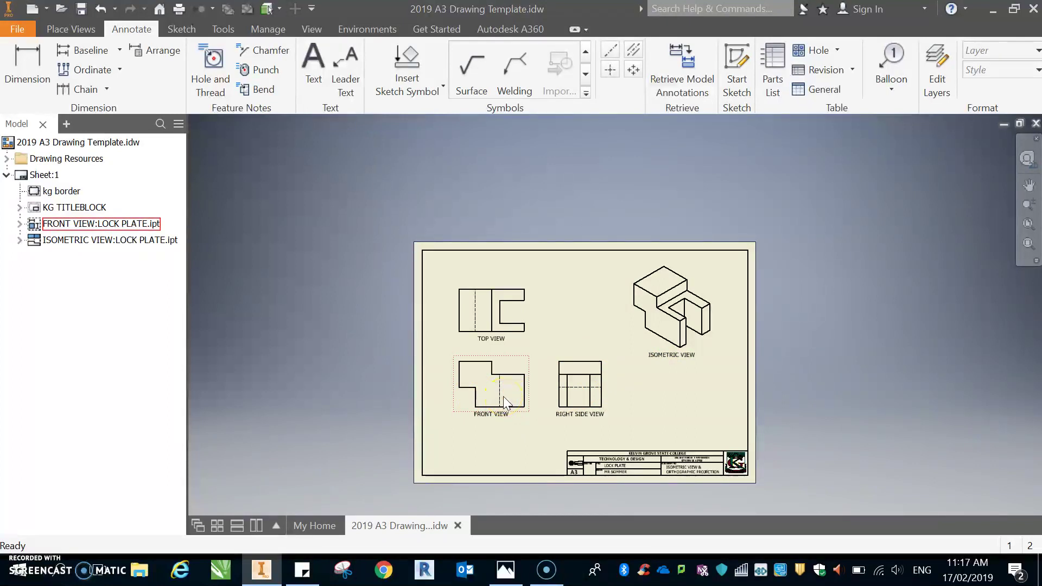
left_click(597, 407)
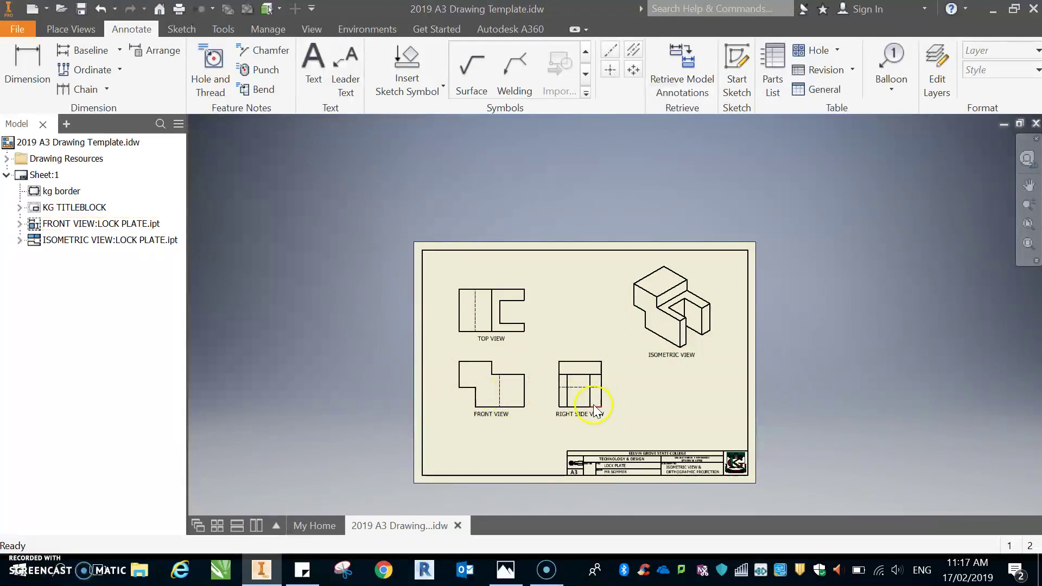
left_click(373, 389)
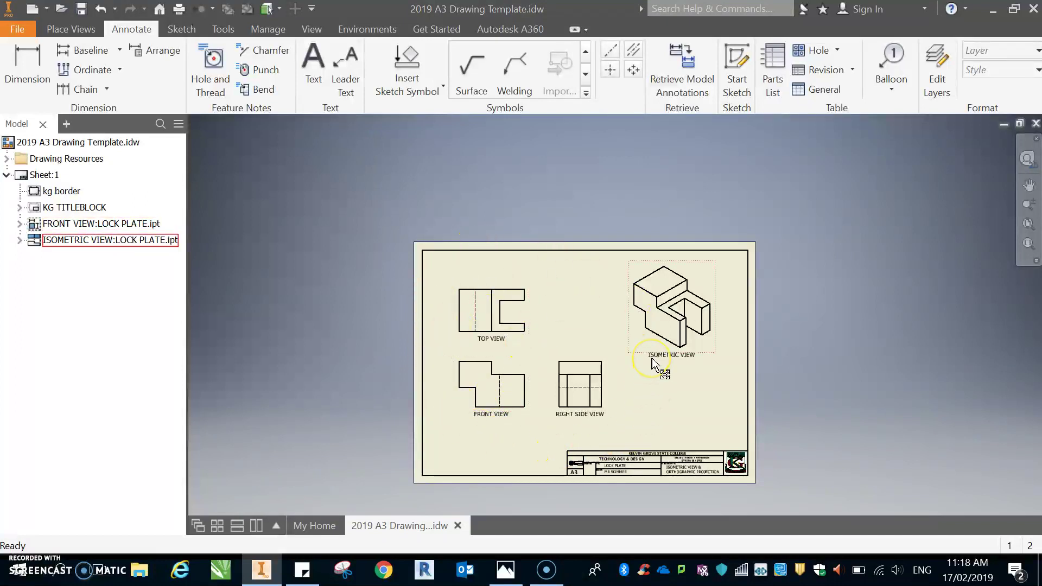
left_click(576, 418)
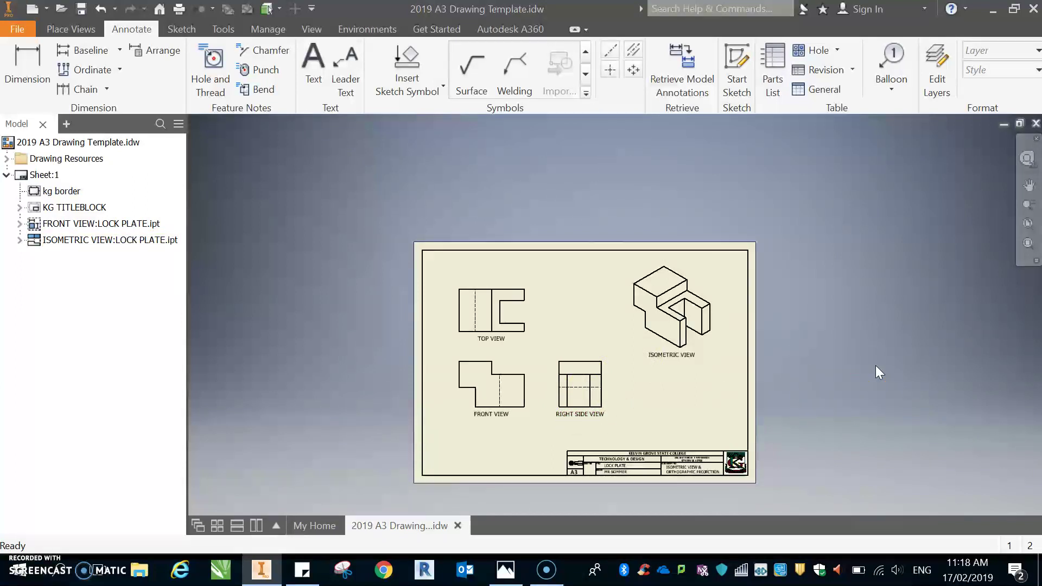
left_click(802, 378)
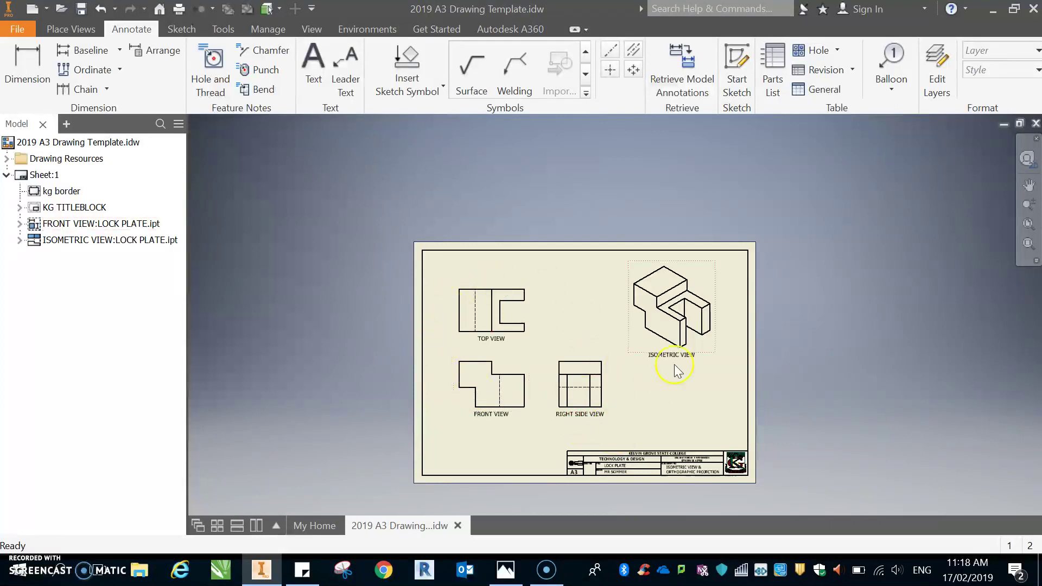